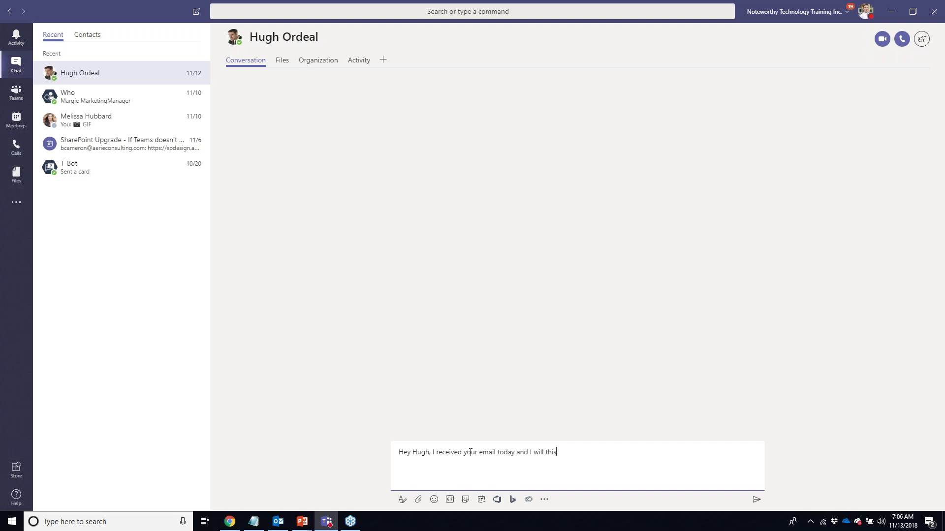
# - Finish the reply with 'get this all done pronto!' and send it
pyautogui.press('BackSpace')
pyautogui.press('BackSpace')
pyautogui.write('get this all done pronto!')
pyautogui.press('Return')
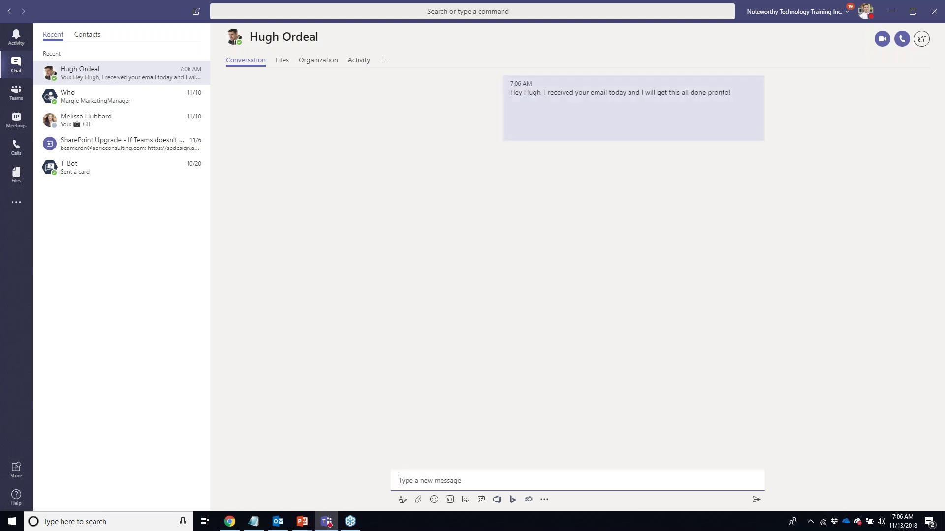
# - Search GIFs for 'i got this' and post the 'Calm down, I got this' GIF
pyautogui.click(449, 500)
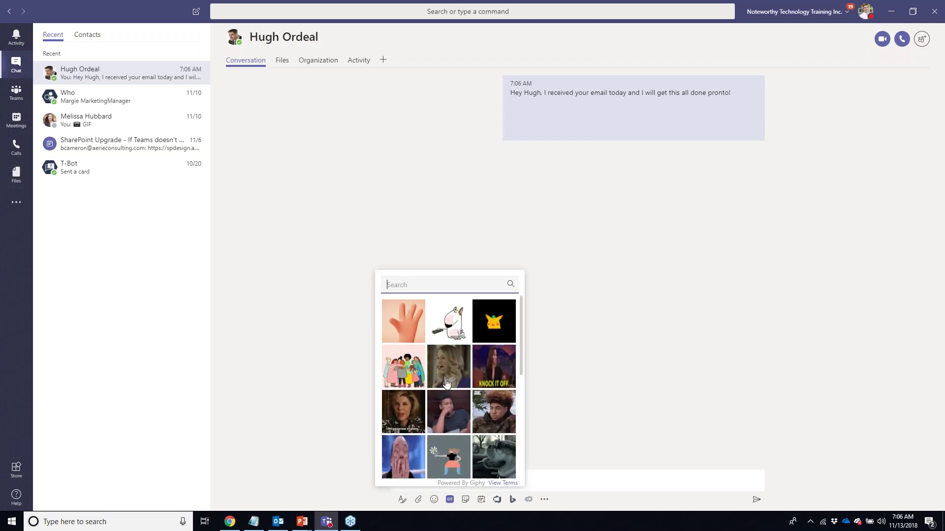
pyautogui.write('i got it')
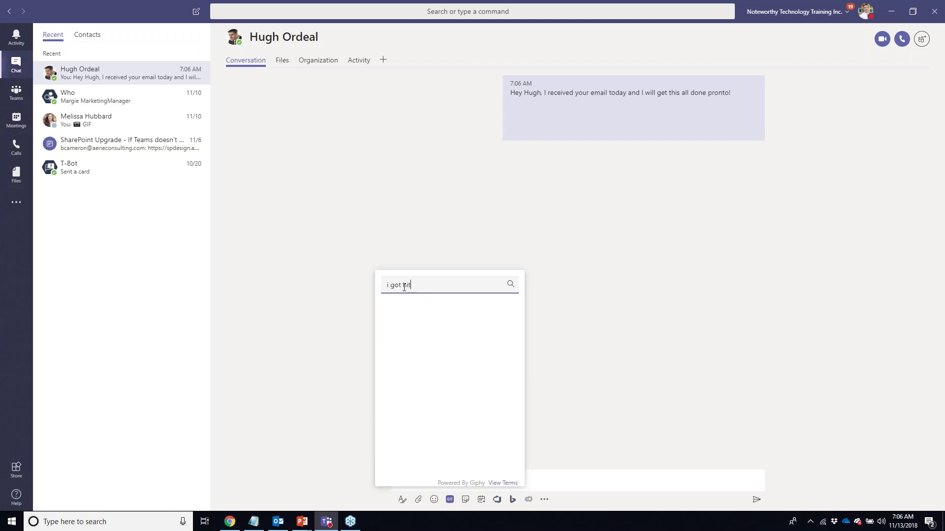
pyautogui.press('BackSpace')
pyautogui.press('BackSpace')
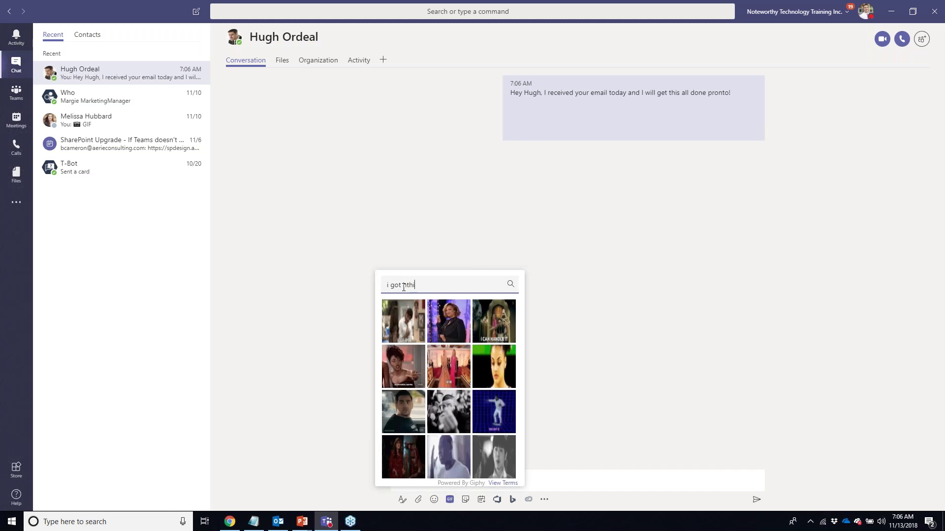
pyautogui.write('this')
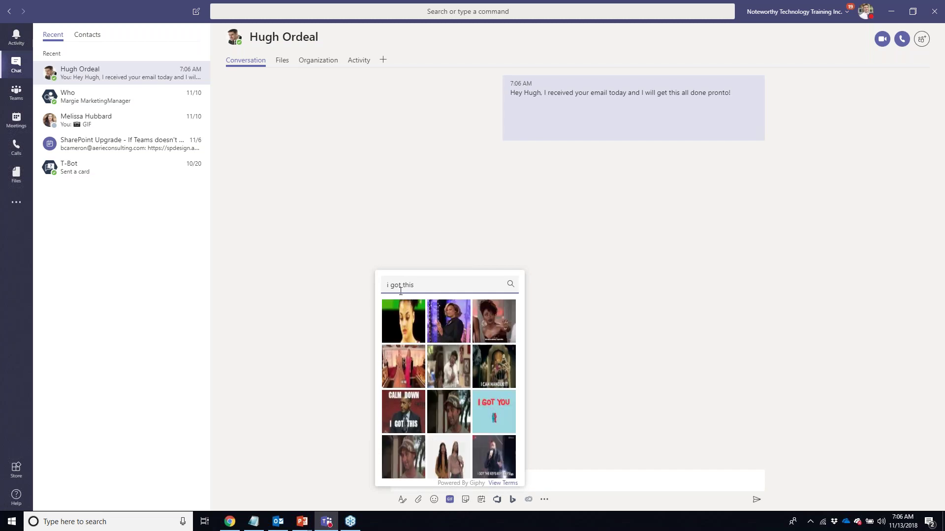
pyautogui.click(412, 401)
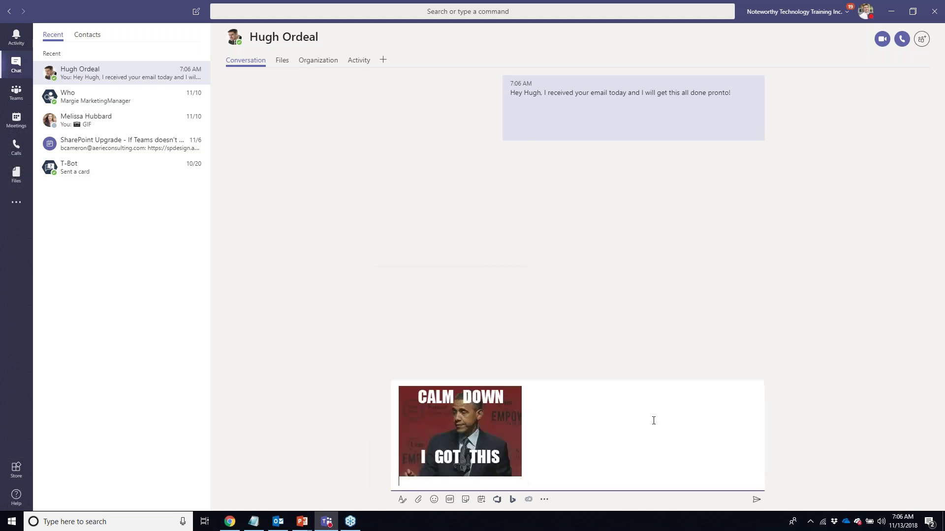
pyautogui.click(757, 500)
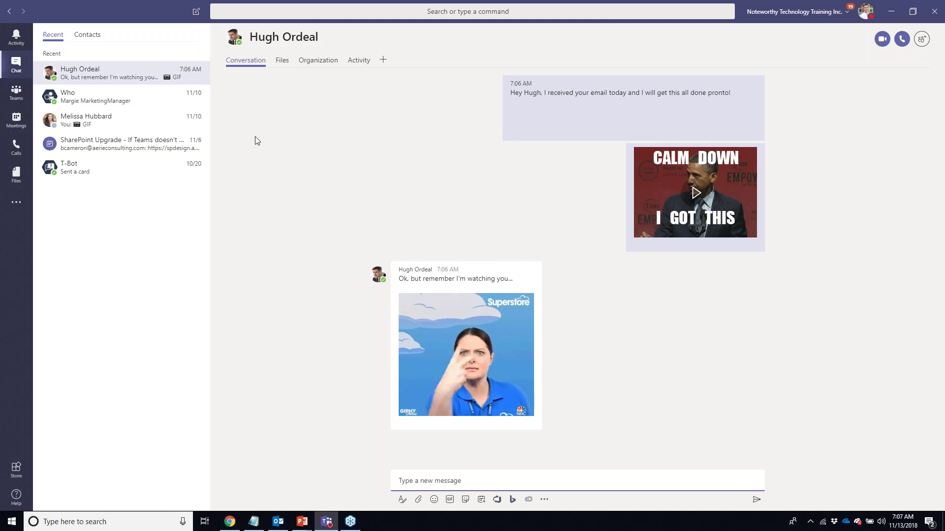
# - Create a new team named 'Seal Rescue Squad' with Private privacy
pyautogui.click(16, 92)
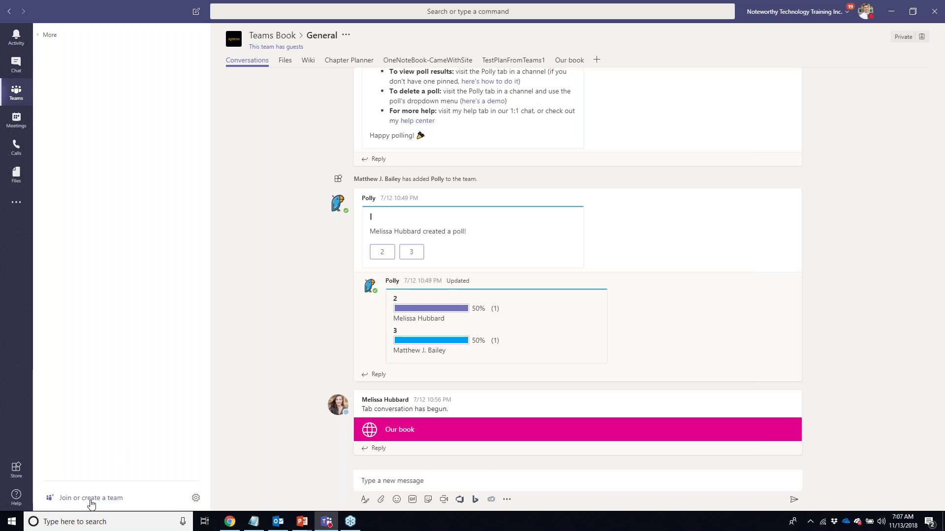
pyautogui.click(91, 499)
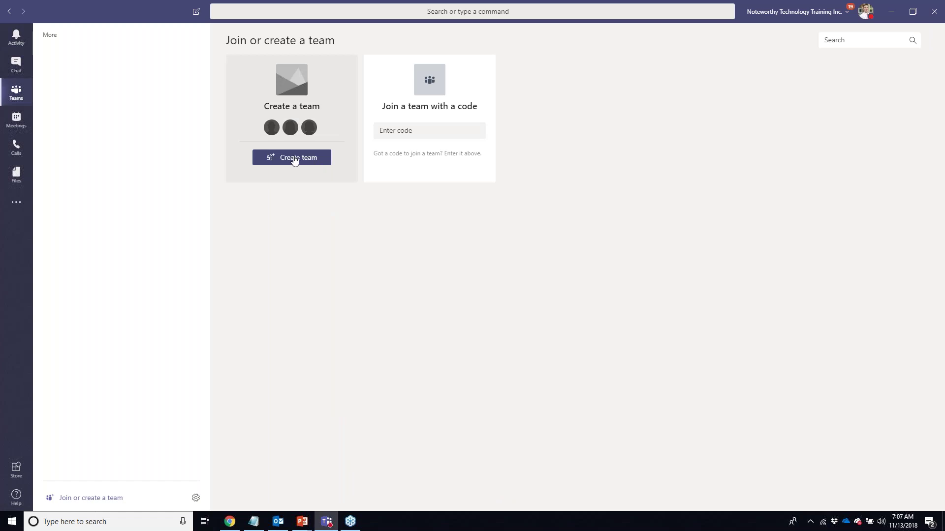
pyautogui.click(294, 158)
pyautogui.write('Sea')
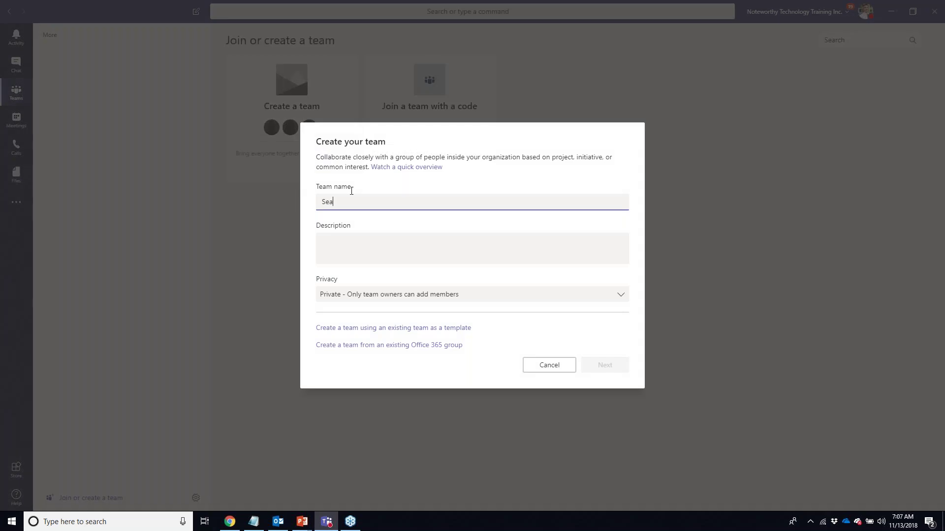
pyautogui.write('l Rescue Squad')
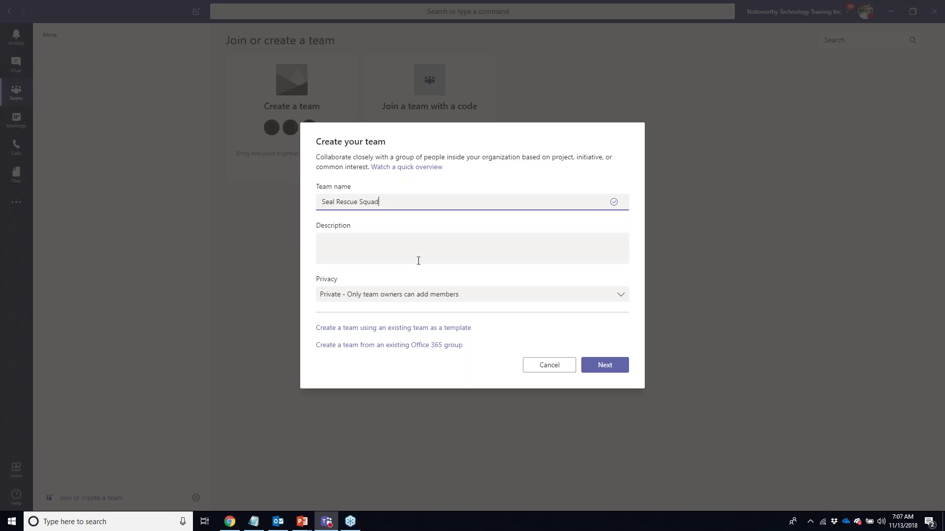
pyautogui.click(522, 295)
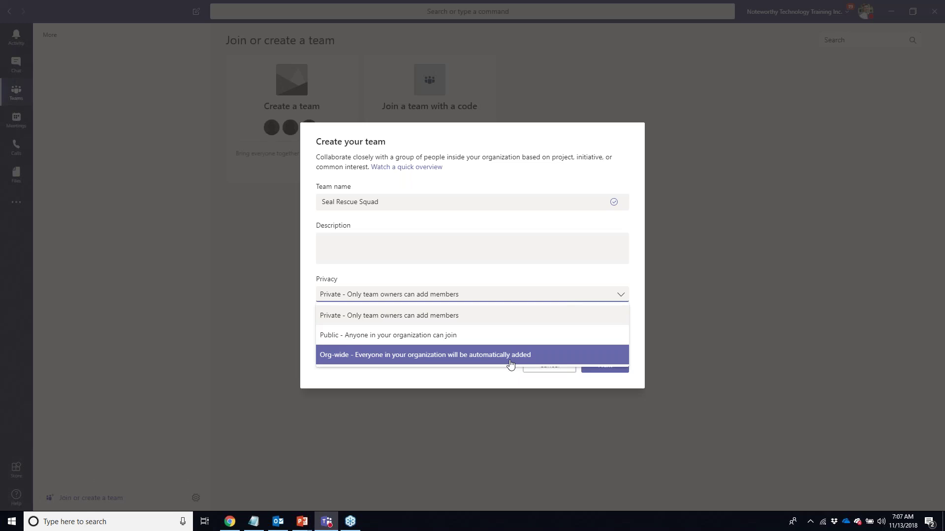
pyautogui.click(484, 316)
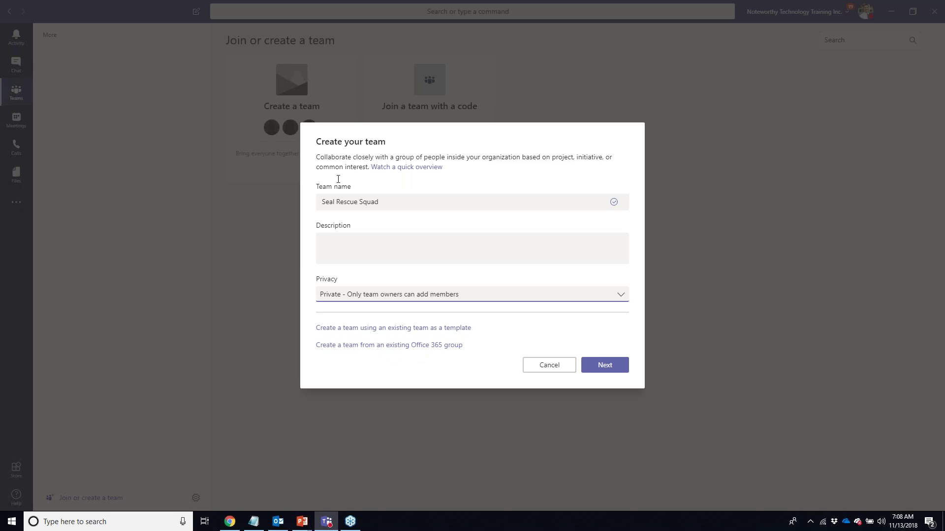
pyautogui.click(601, 365)
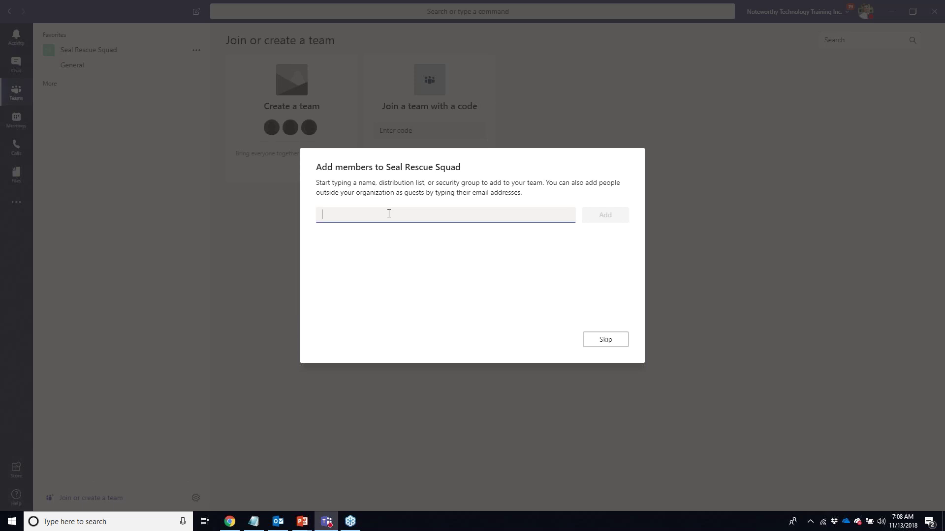
# - Add two colleagues, picked from name suggestions, as members of the team
pyautogui.write('Chris')
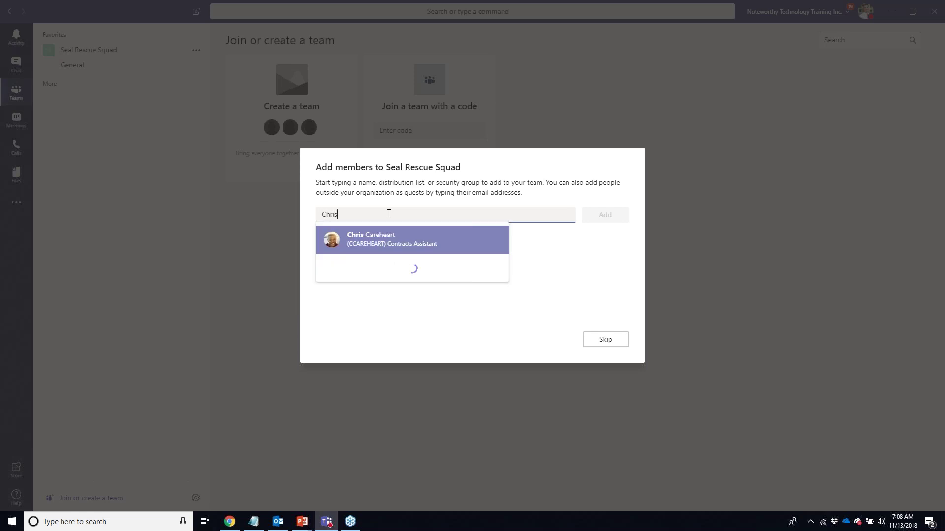
pyautogui.click(406, 241)
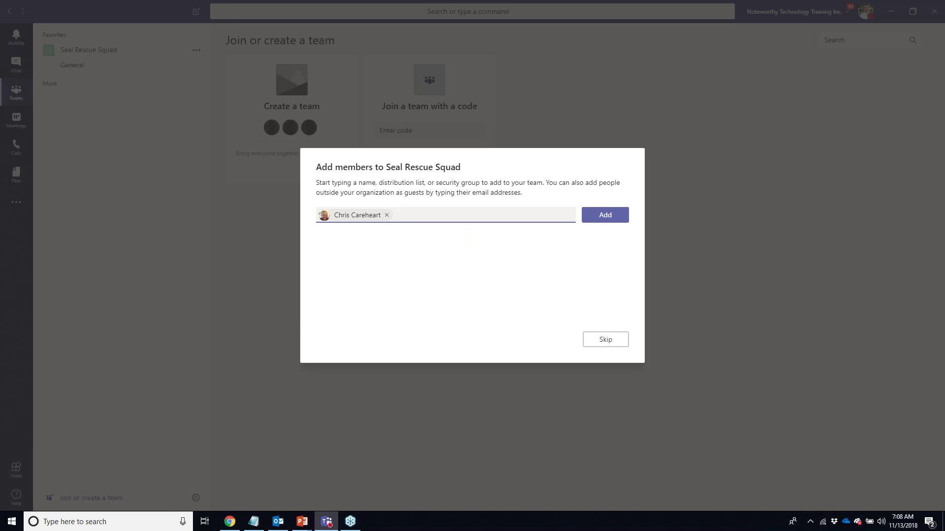
pyautogui.write('Pa')
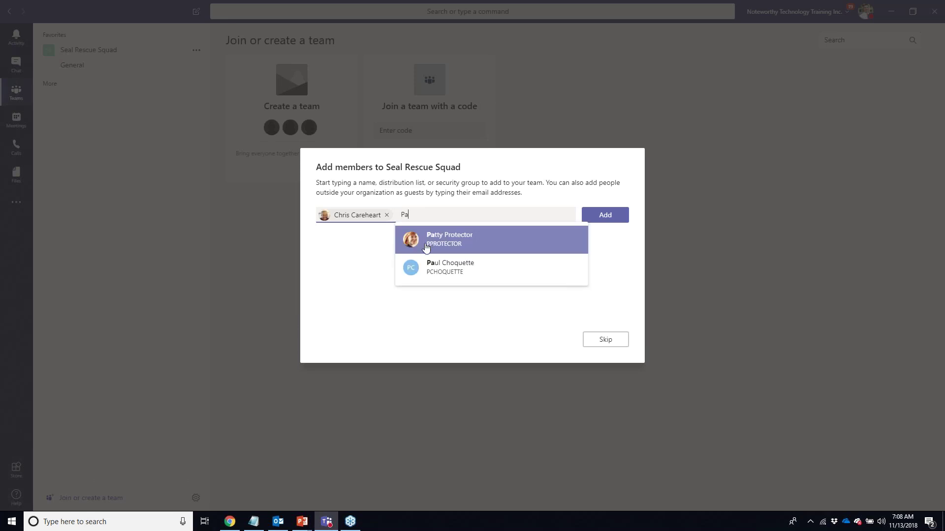
pyautogui.click(427, 246)
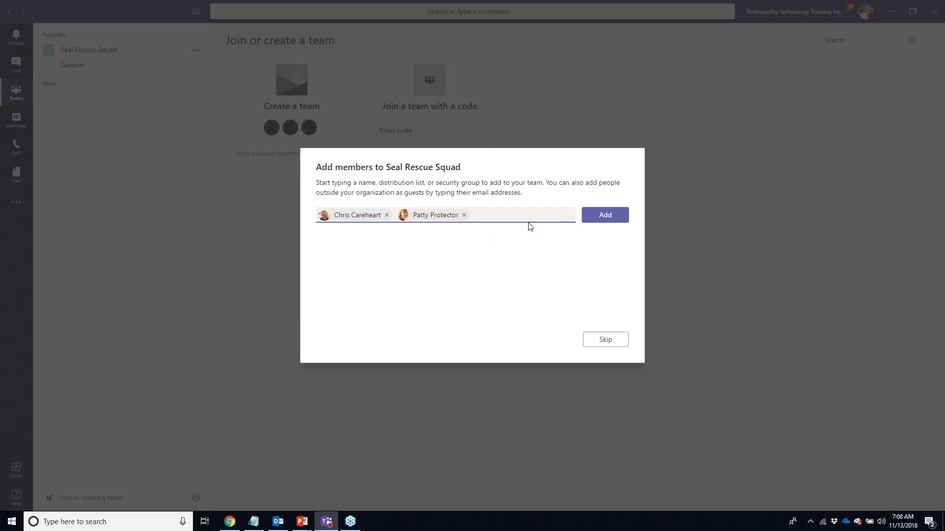
pyautogui.click(596, 218)
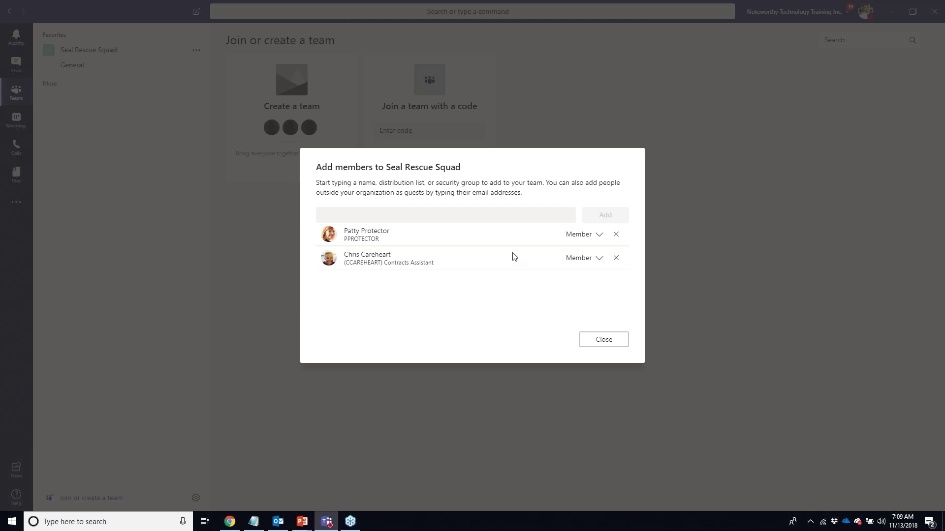
# - Give the second listed colleague the Owner role and finish adding members
pyautogui.click(599, 263)
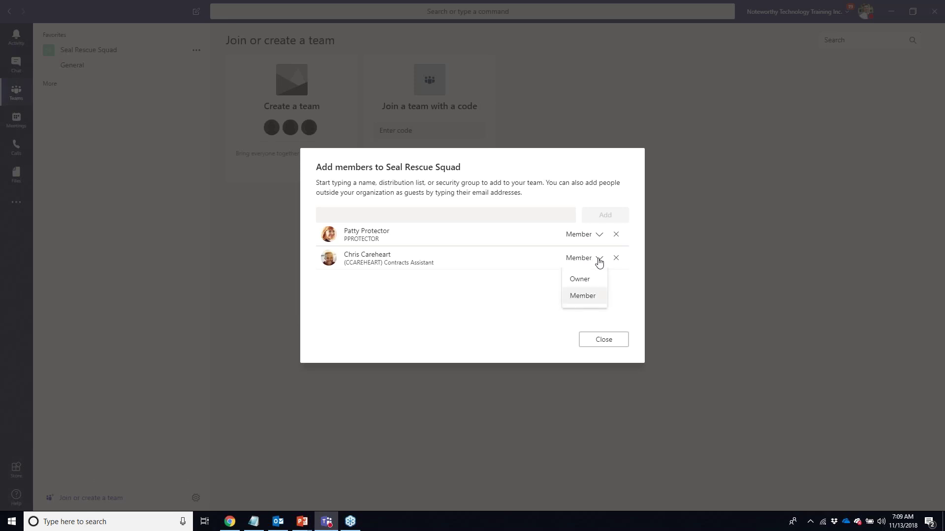
pyautogui.click(586, 284)
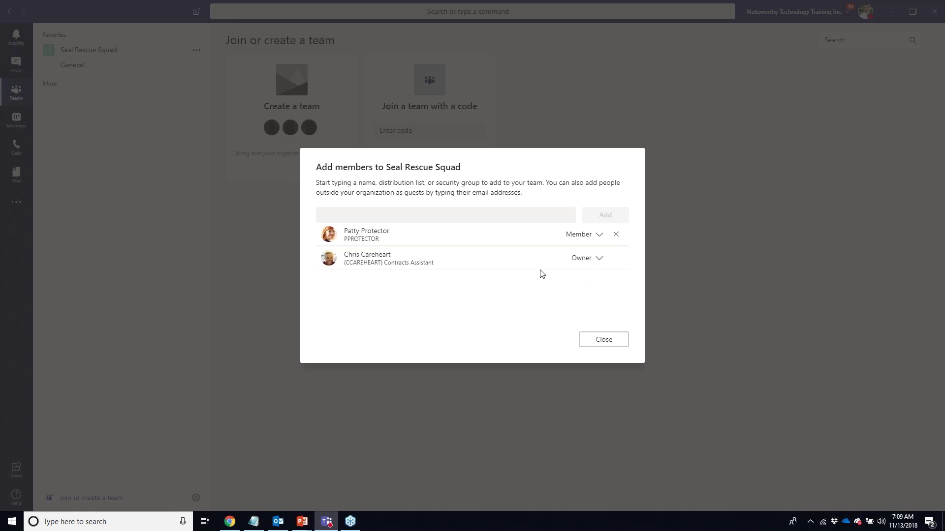
pyautogui.click(600, 341)
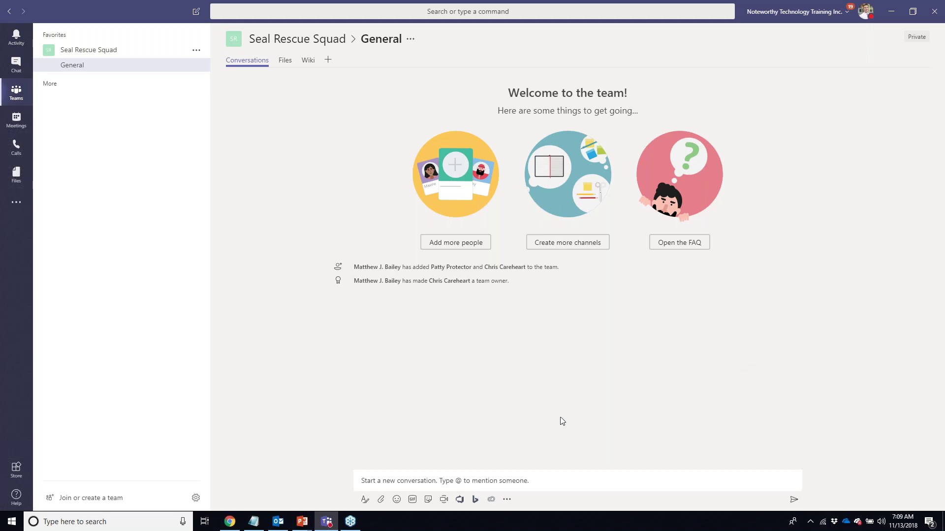
# - Look over the General channel's Files and Wiki tabs
pyautogui.click(385, 482)
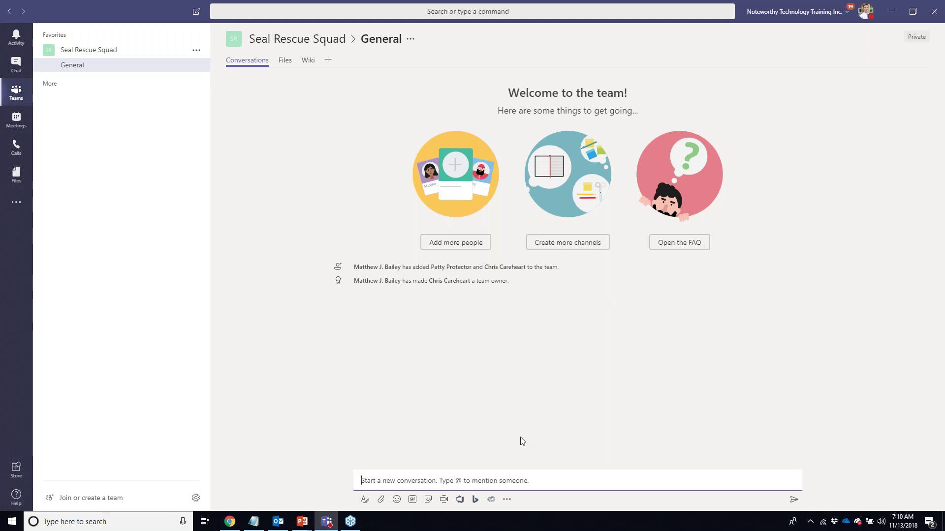
pyautogui.click(287, 61)
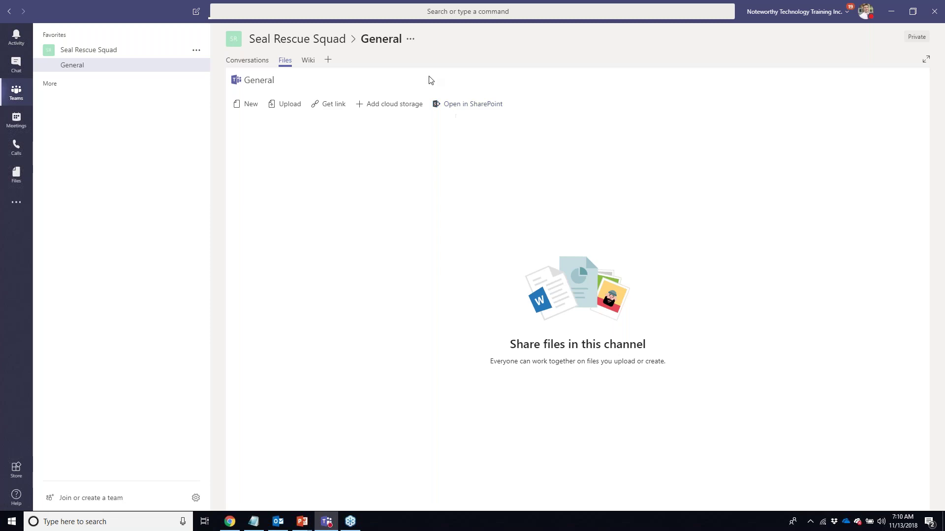
pyautogui.click(310, 61)
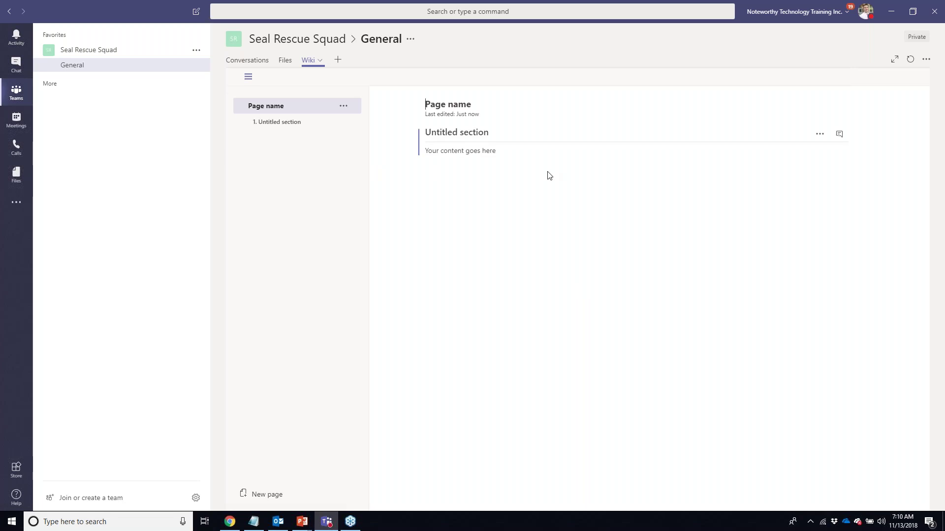
# - Permanently remove the Wiki tab from the General channel
pyautogui.click(320, 62)
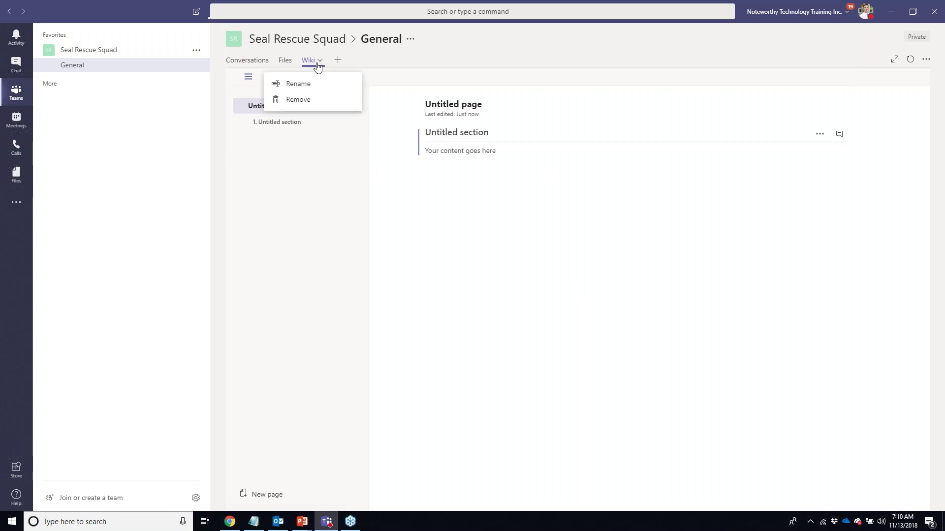
pyautogui.click(306, 102)
pyautogui.click(561, 267)
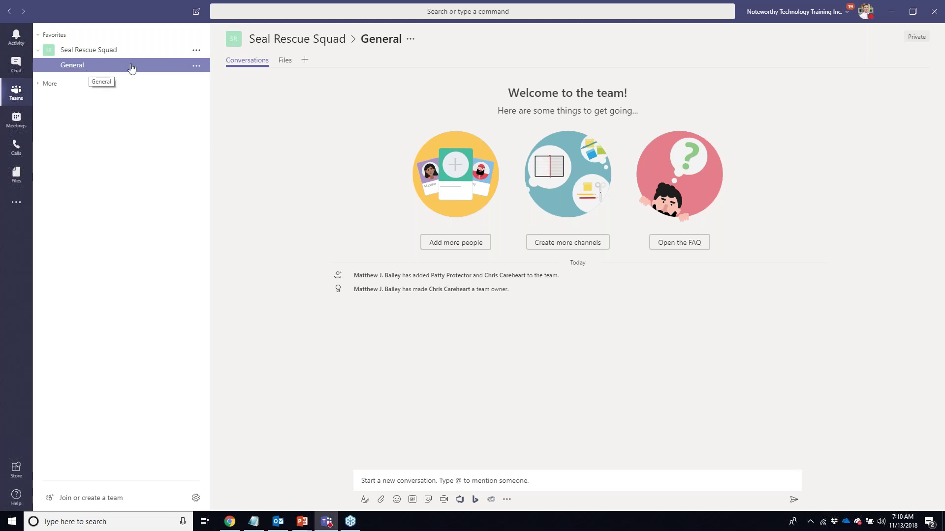
pyautogui.click(197, 68)
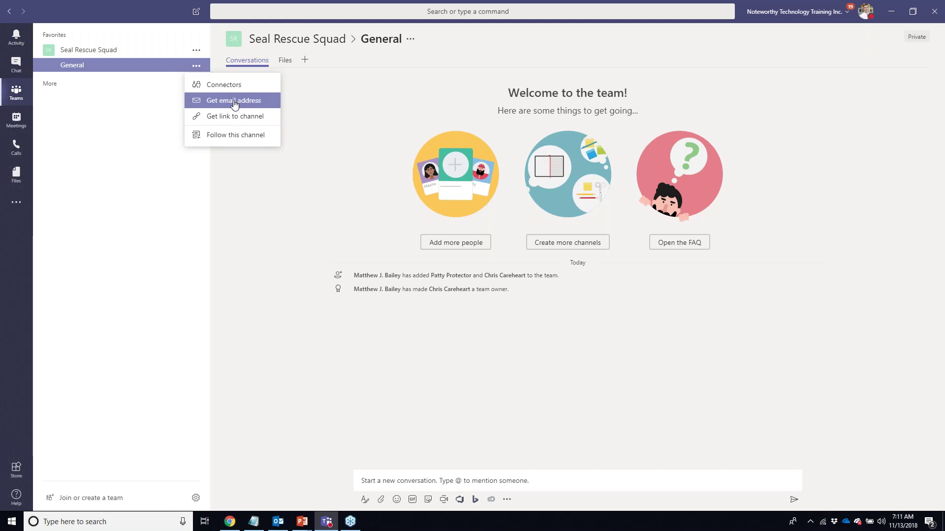
# - Copy the General channel's email address via Get email address
pyautogui.click(234, 101)
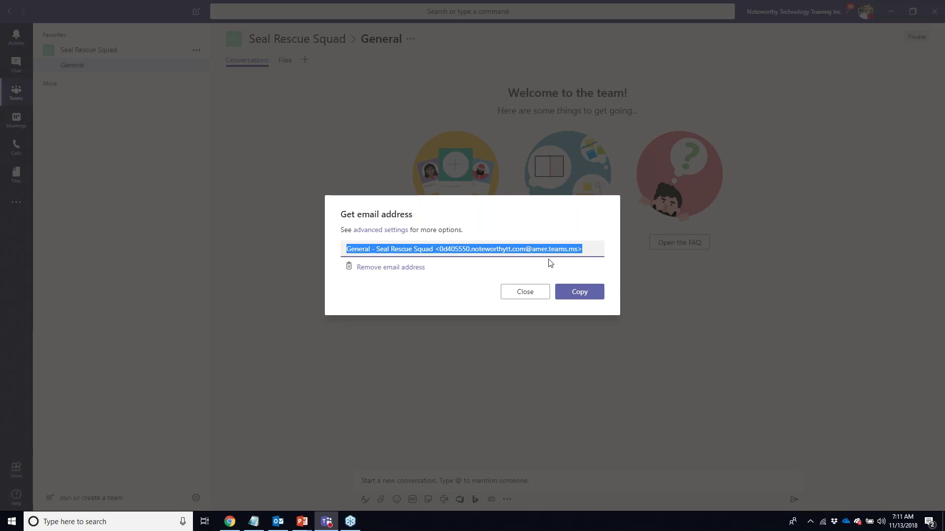
pyautogui.click(527, 269)
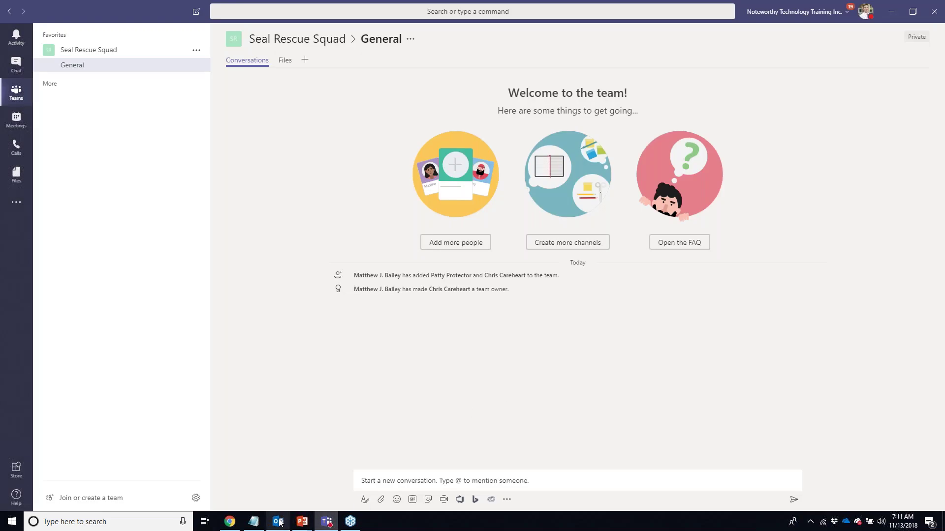
pyautogui.click(279, 522)
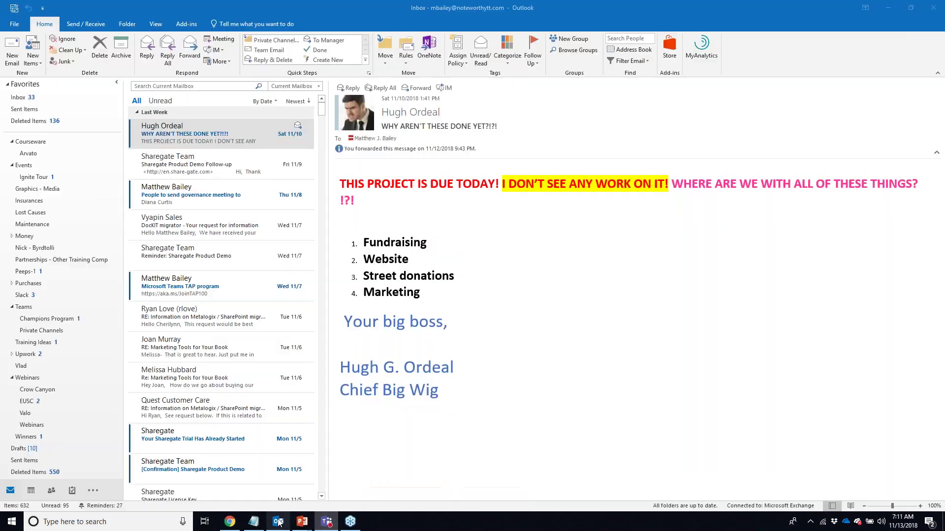
# - Forward the 'WHY AREN'T THESE DONE YET?!?!' email to the copied General channel address
pyautogui.click(191, 55)
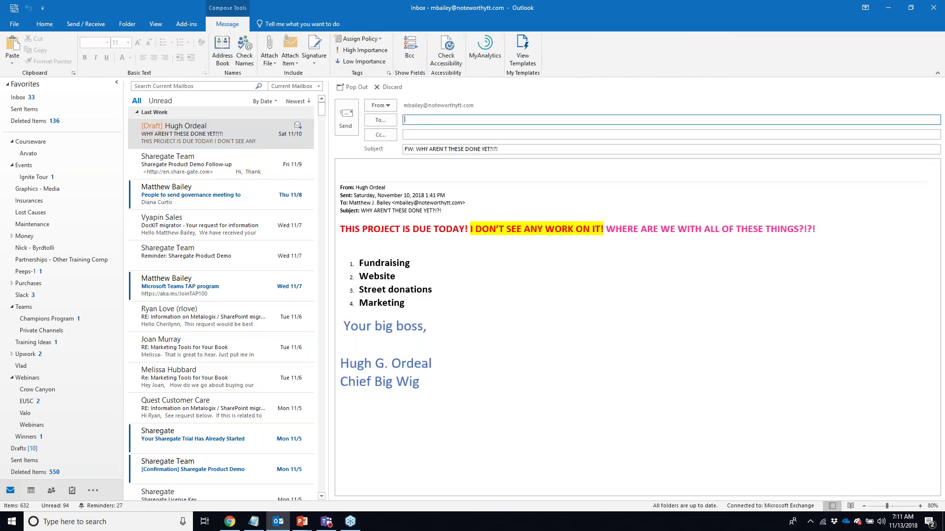
pyautogui.hotkey('ctrl', 'v')
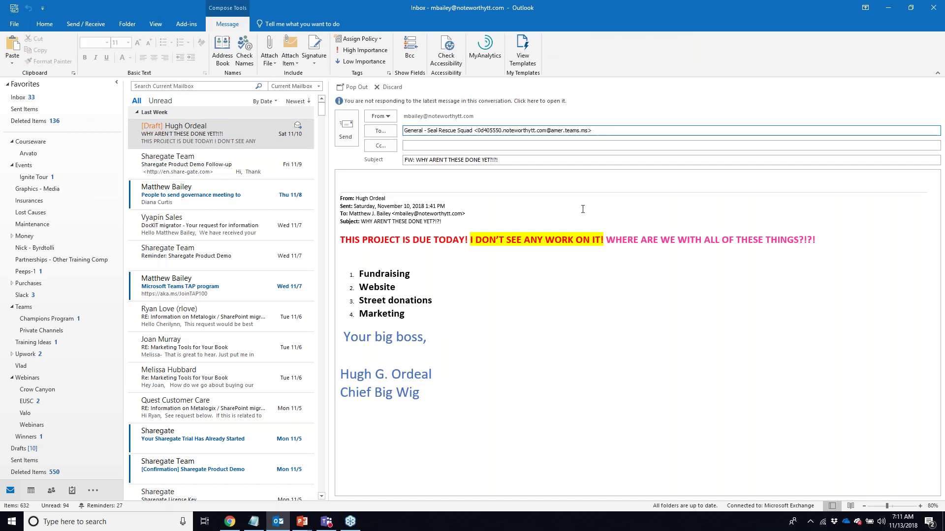
pyautogui.click(346, 130)
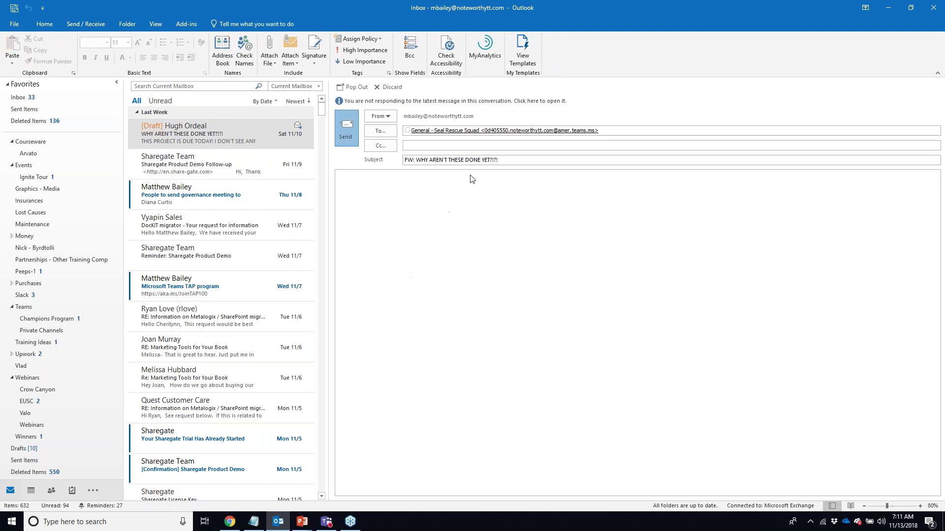
pyautogui.click(327, 523)
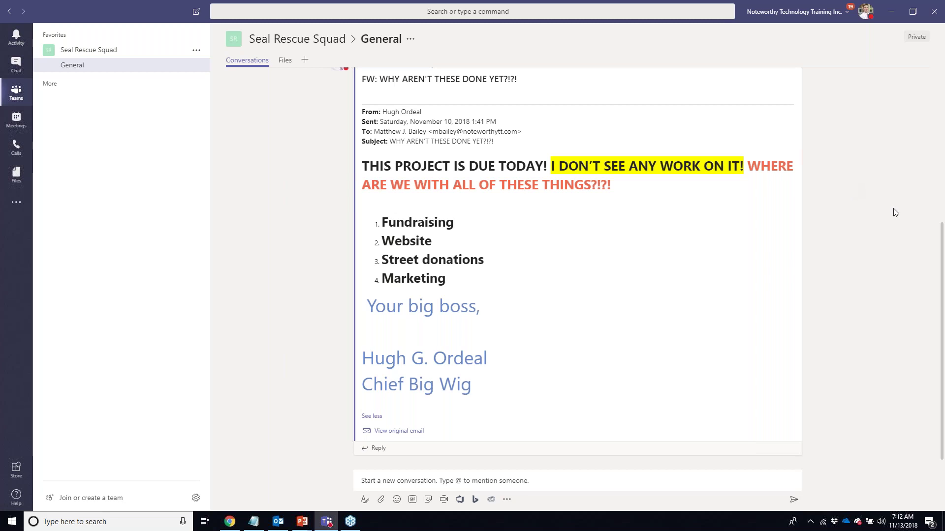
# - Scroll the General channel to read the forwarded email listing Fundraising, Website, Street donations and Marketing
pyautogui.moveTo(940, 294); pyautogui.dragTo(938, 293)
pyautogui.scroll(2, 939, 296)
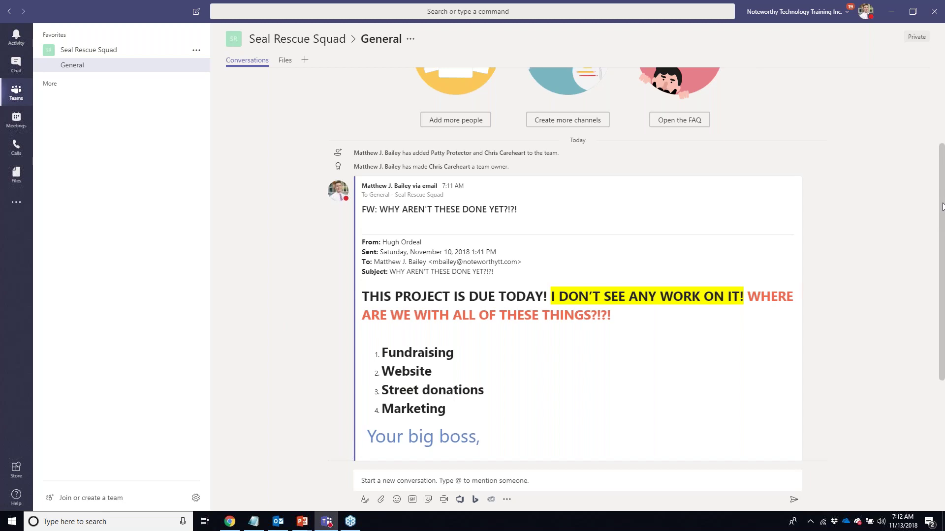
pyautogui.moveTo(942, 206); pyautogui.dragTo(941, 207)
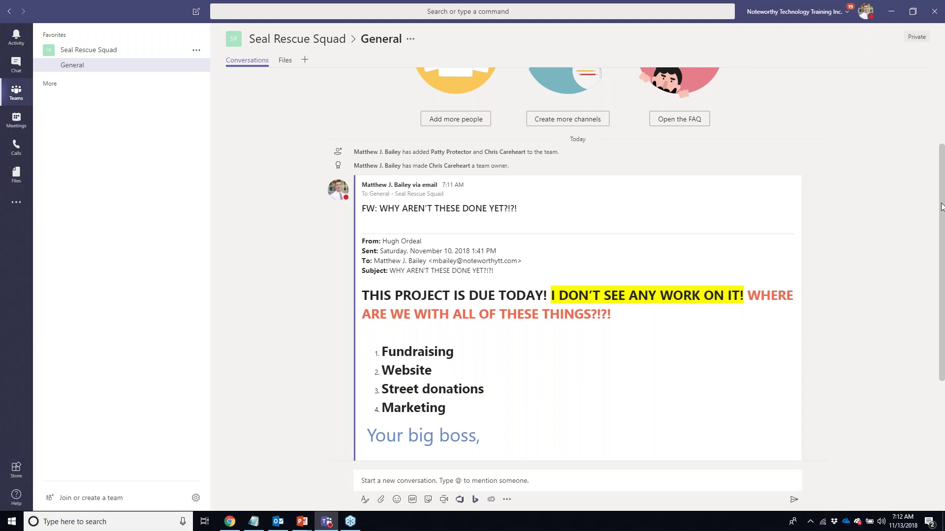
pyautogui.scroll(-1, 404, 319)
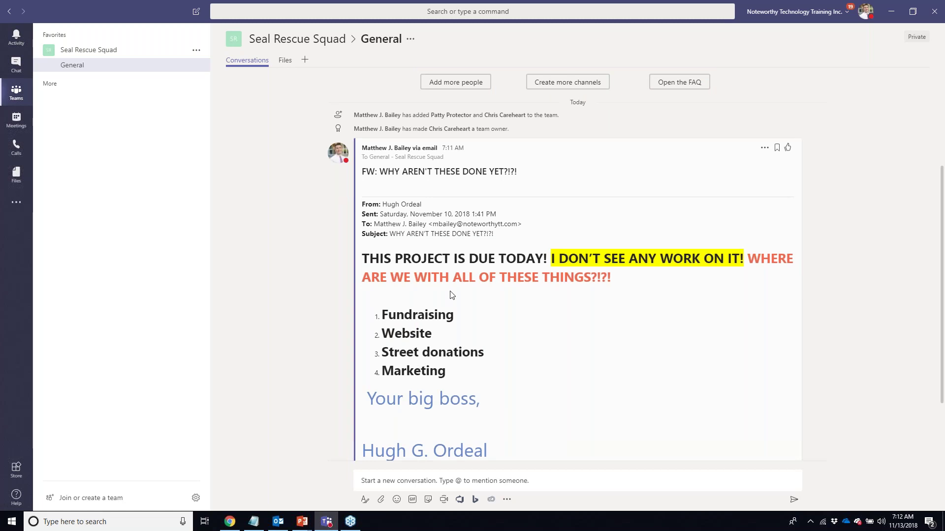
# - Open the Add channel dialog from the Seal Rescue Squad team's options menu
pyautogui.click(194, 52)
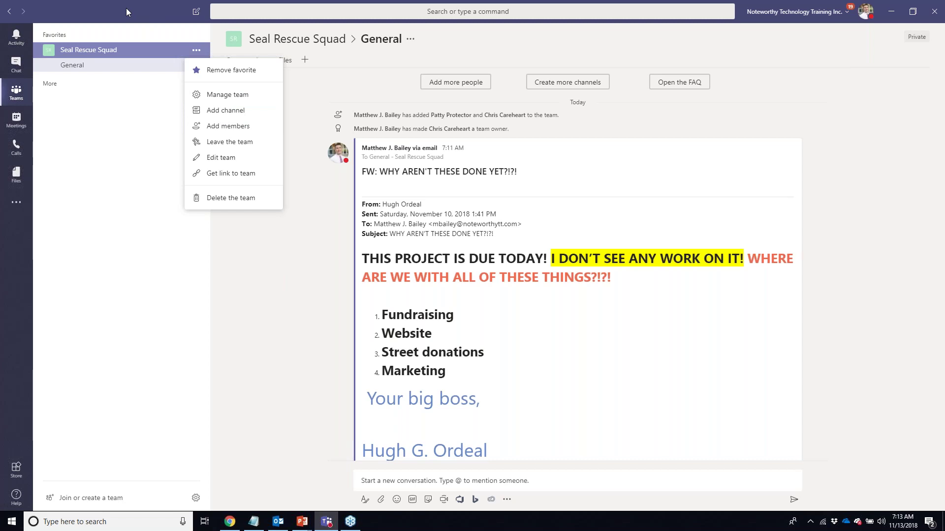
pyautogui.click(331, 199)
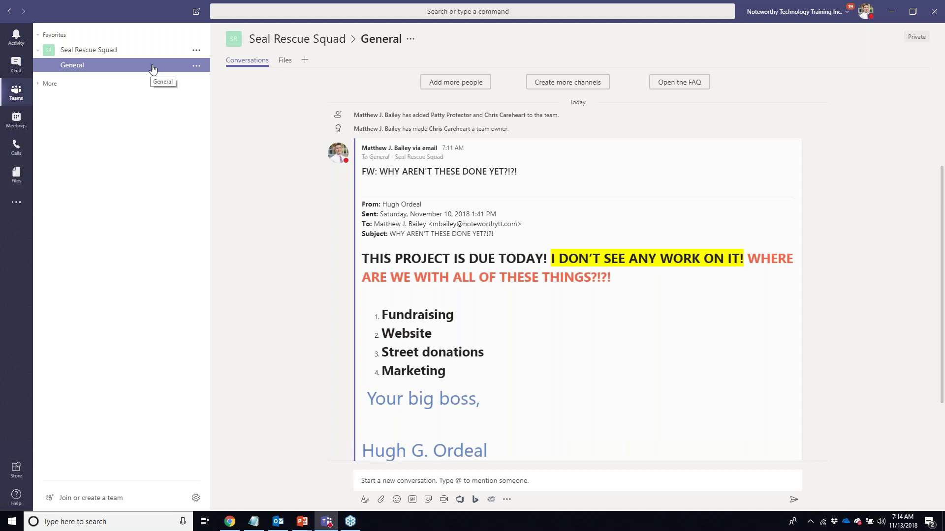
pyautogui.click(197, 50)
pyautogui.click(217, 111)
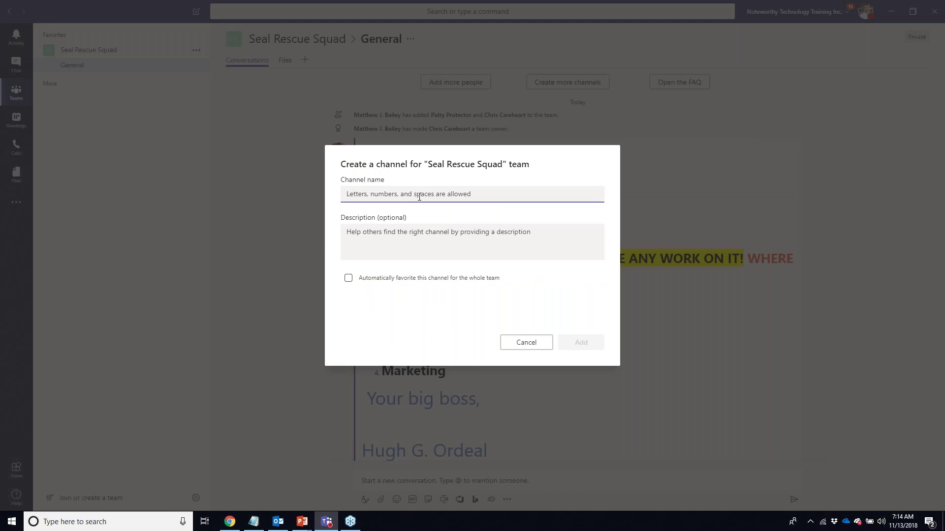
# - Add the Fundraising and Website channels to Seal Rescue Squad
pyautogui.write('Fundraising')
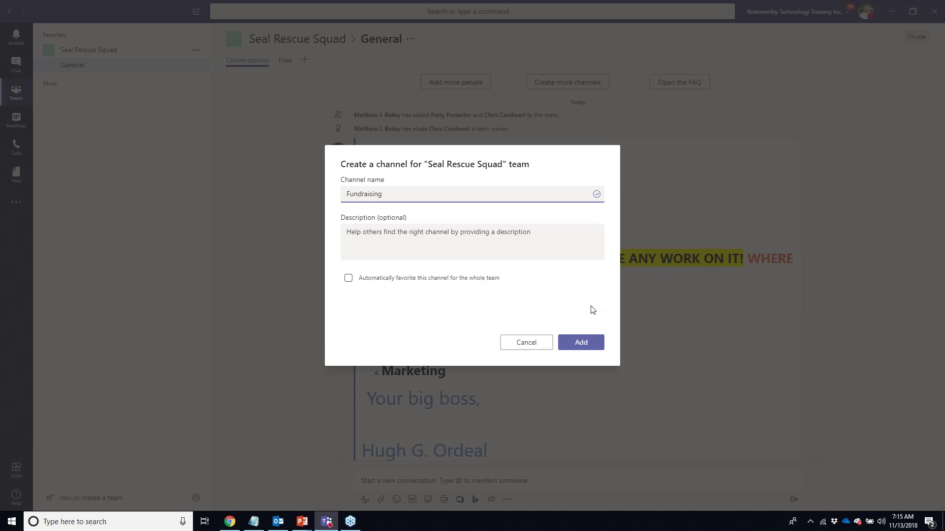
pyautogui.click(580, 347)
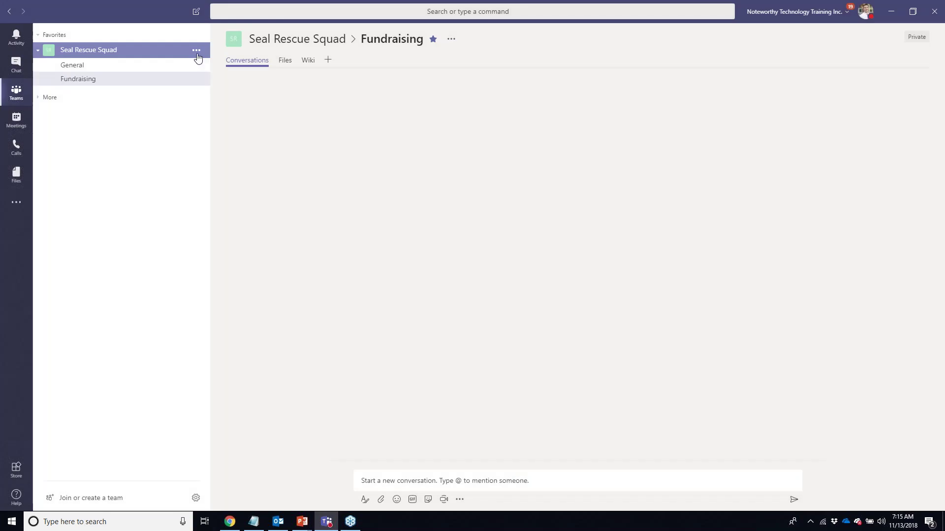
pyautogui.click(196, 51)
pyautogui.click(426, 223)
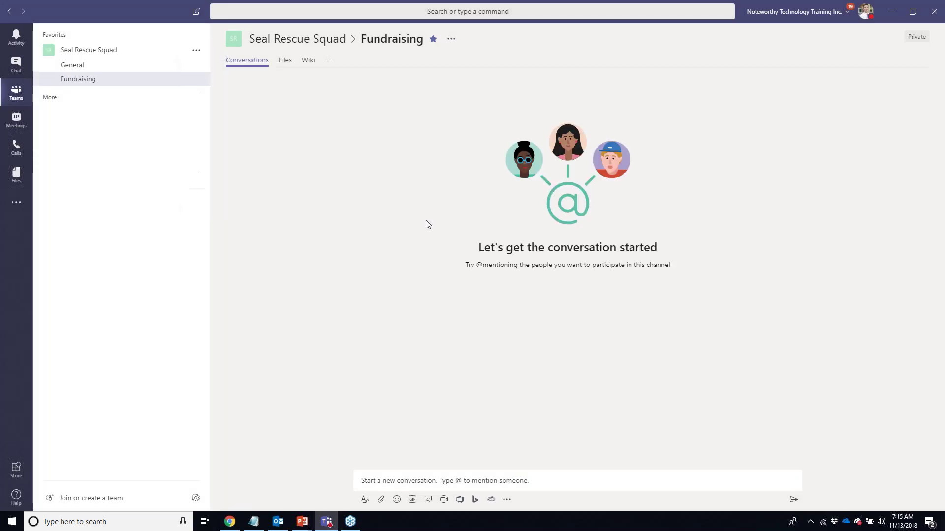
pyautogui.write('Website')
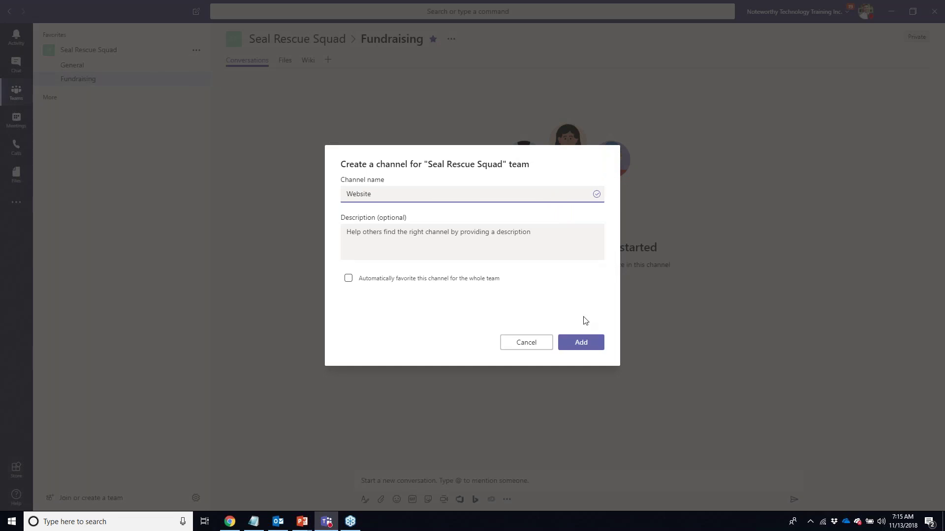
pyautogui.click(581, 345)
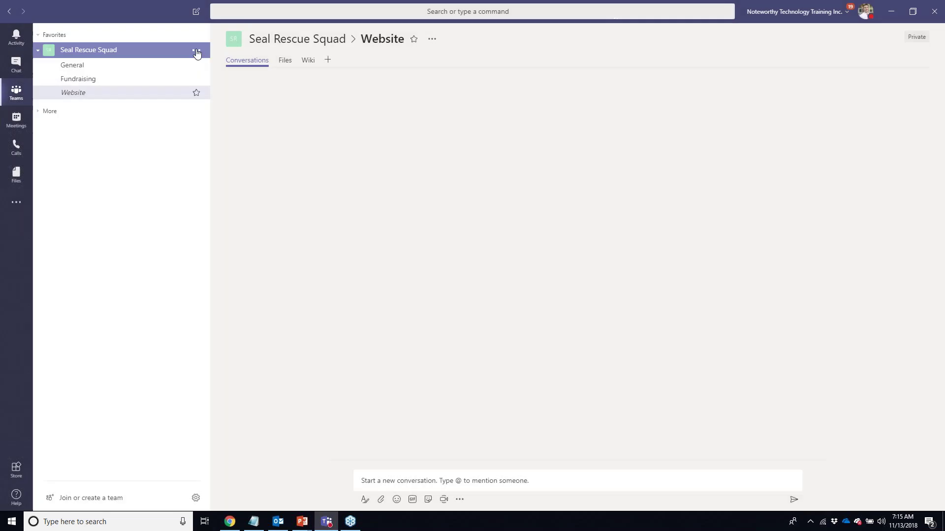
# - Add the Street Fundraising and Marketing channels, then return to General
pyautogui.click(196, 51)
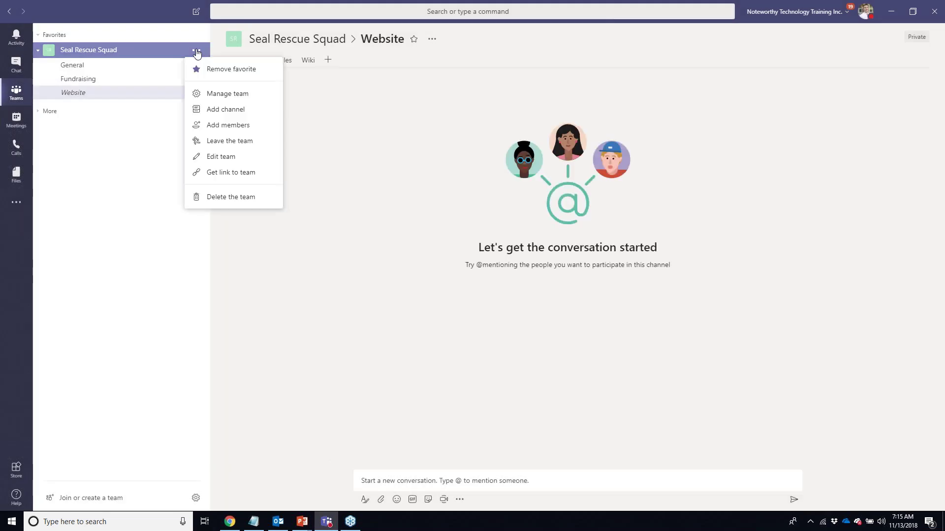
pyautogui.click(213, 110)
pyautogui.write('S')
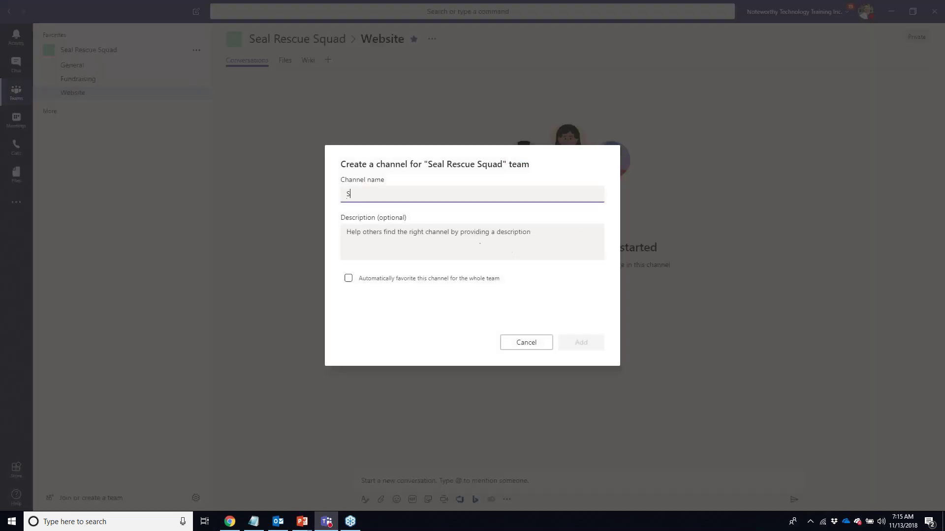
pyautogui.write('treet Fundraising')
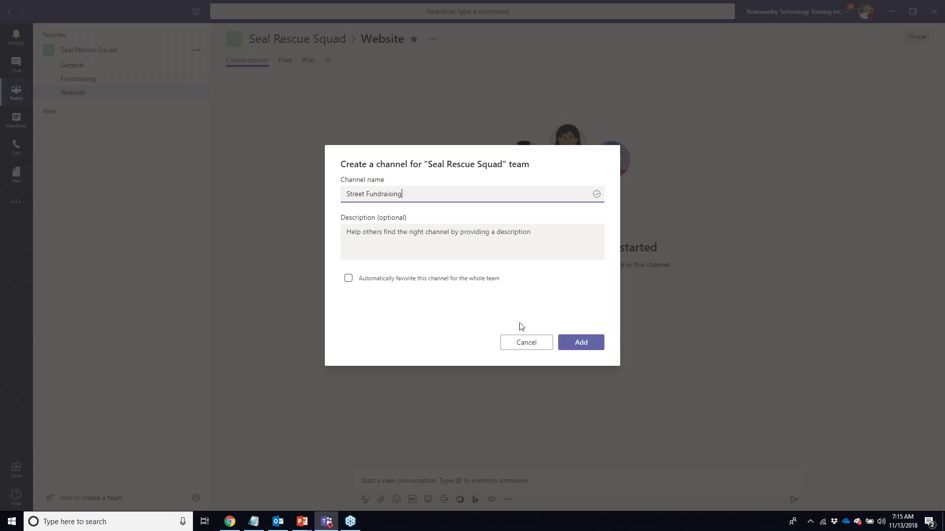
pyautogui.click(571, 342)
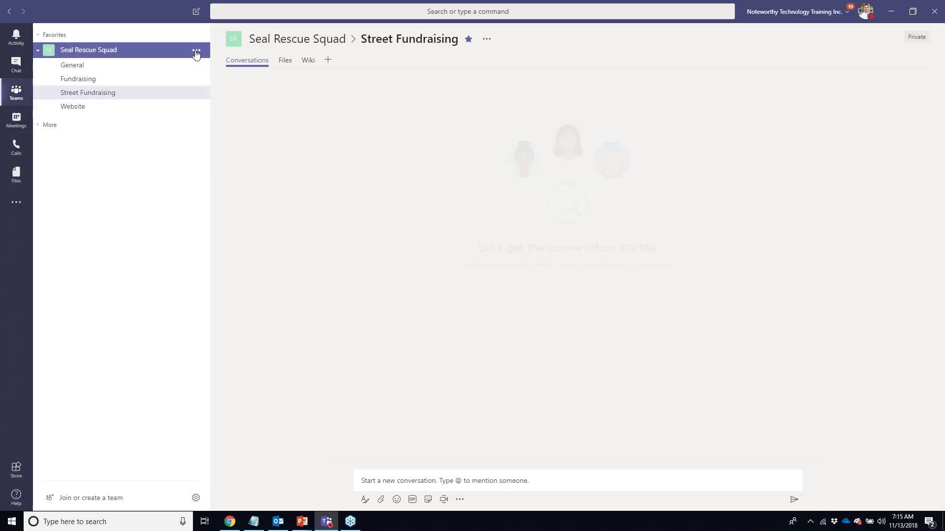
pyautogui.click(196, 51)
pyautogui.click(211, 111)
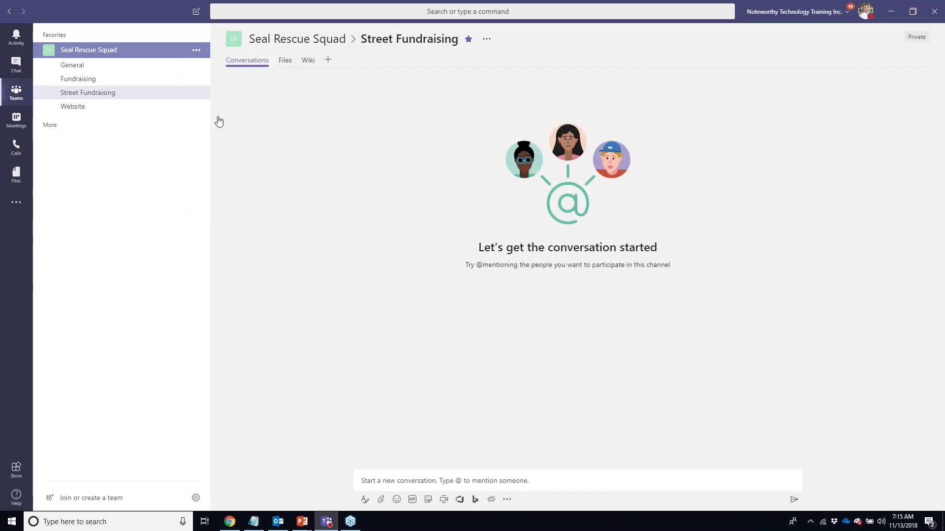
pyautogui.write('Marketing')
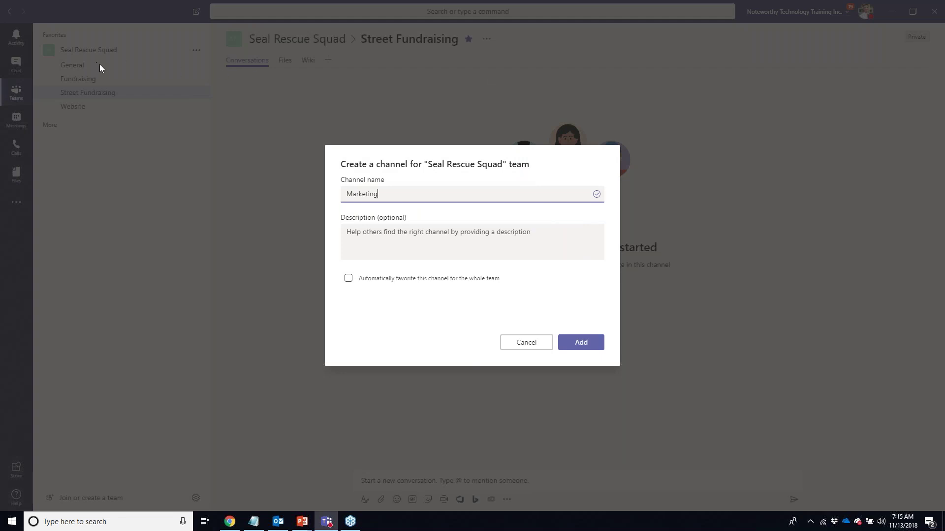
pyautogui.click(575, 344)
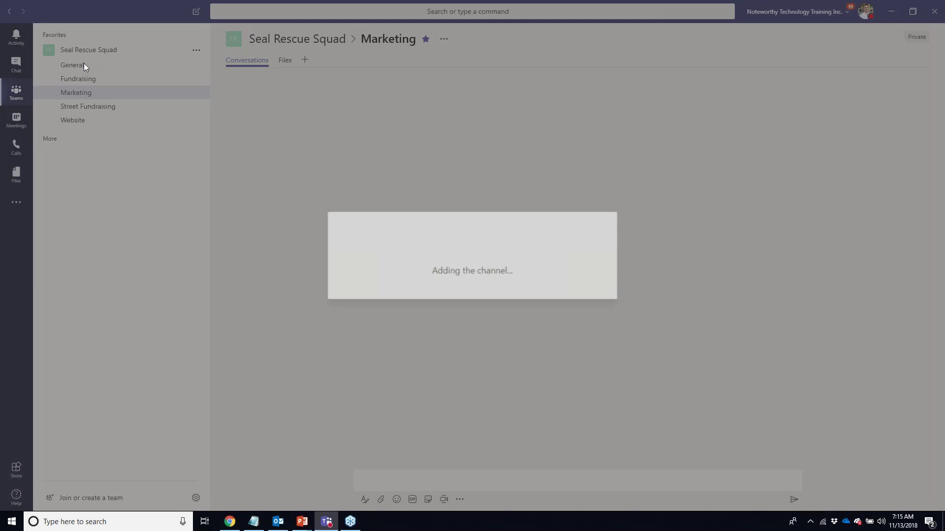
pyautogui.click(84, 65)
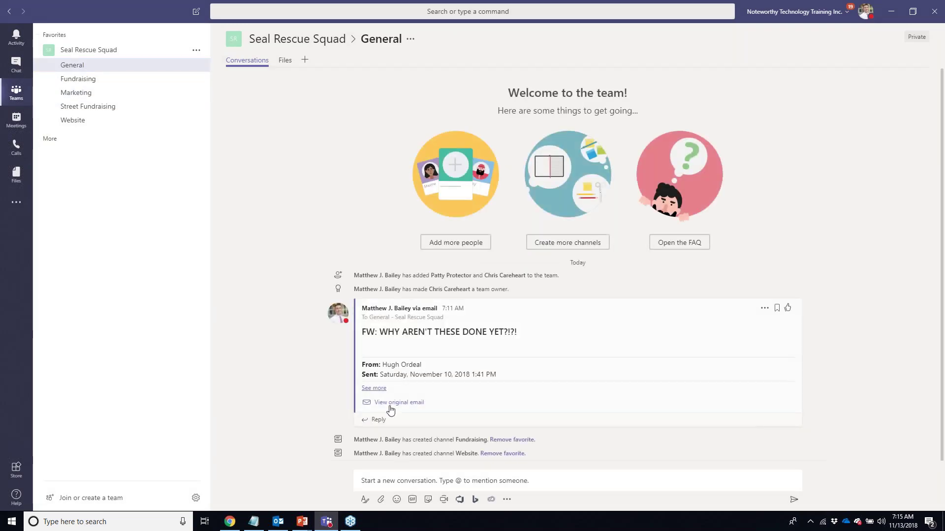
pyautogui.click(380, 419)
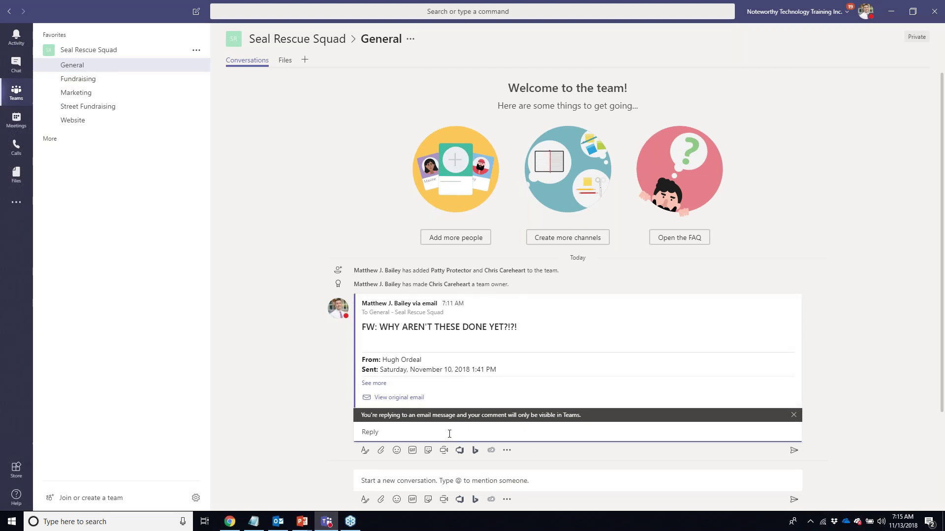
pyautogui.write('@')
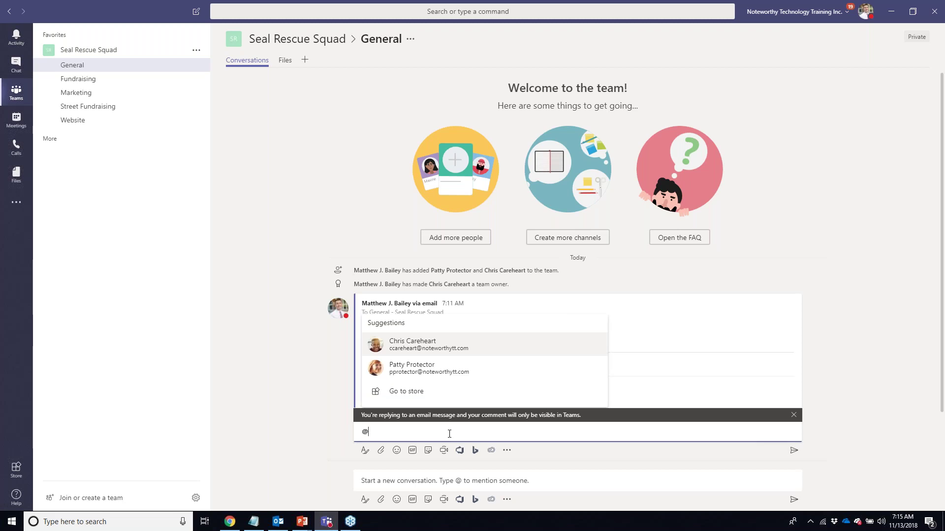
pyautogui.press('Return')
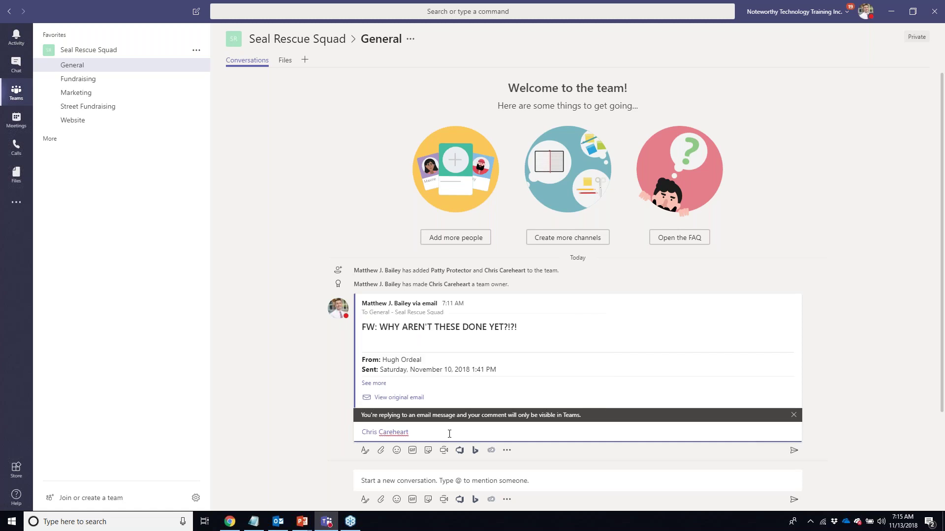
pyautogui.write('@Pa')
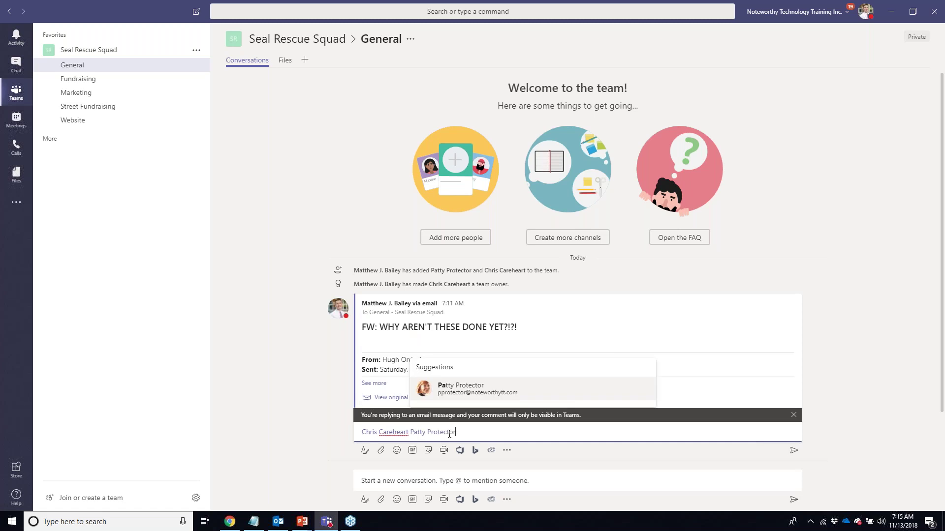
pyautogui.press('Return')
# - Write that an urgent email says the tasks must be finished by EOD, then post it
pyautogui.write('Hey Hugh sent me a ')
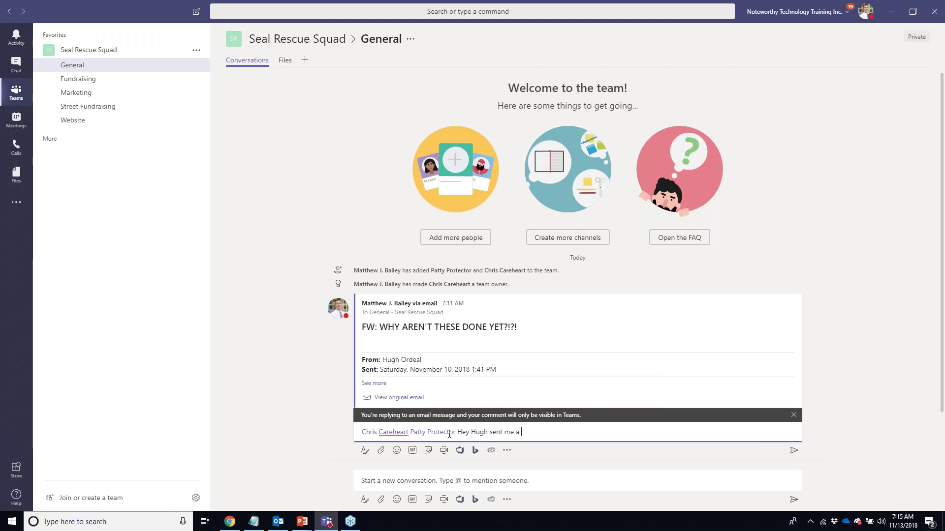
pyautogui.write('urgent email letting me konw')
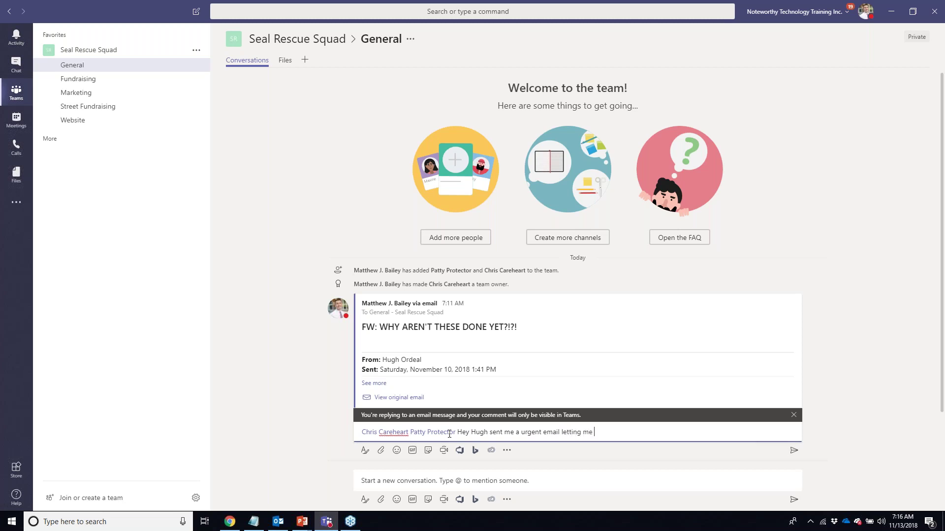
pyautogui.press('BackSpace')
pyautogui.press('BackSpace')
pyautogui.press('BackSpace')
pyautogui.press('BackSpace')
pyautogui.write('know that ')
pyautogui.write('we hvae t')
pyautogui.write('o')
pyautogui.press('BackSpace')
pyautogui.press('BackSpace')
pyautogui.press('BackSpace')
pyautogui.press('BackSpace')
pyautogui.press('BackSpace')
pyautogui.press('BackSpace')
pyautogui.write('ave to finish these')
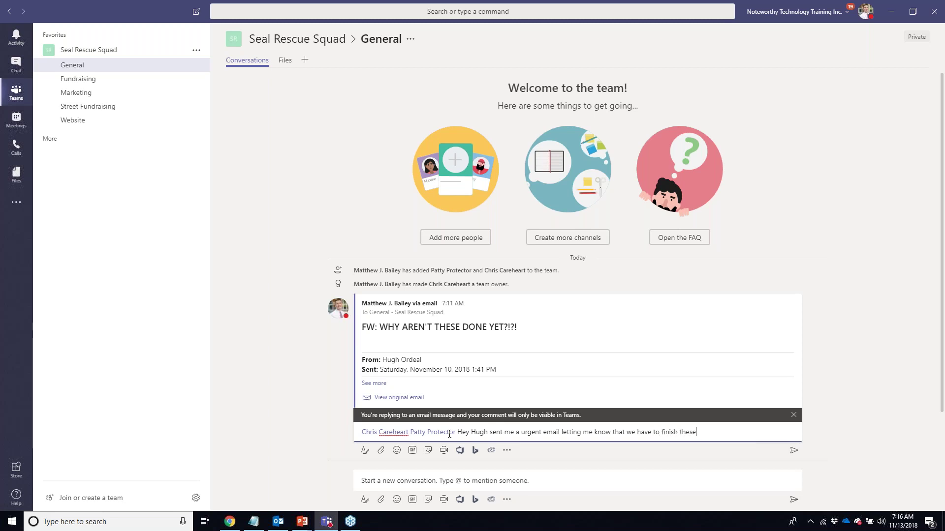
pyautogui.write(' tasks by EOD!')
pyautogui.click(793, 450)
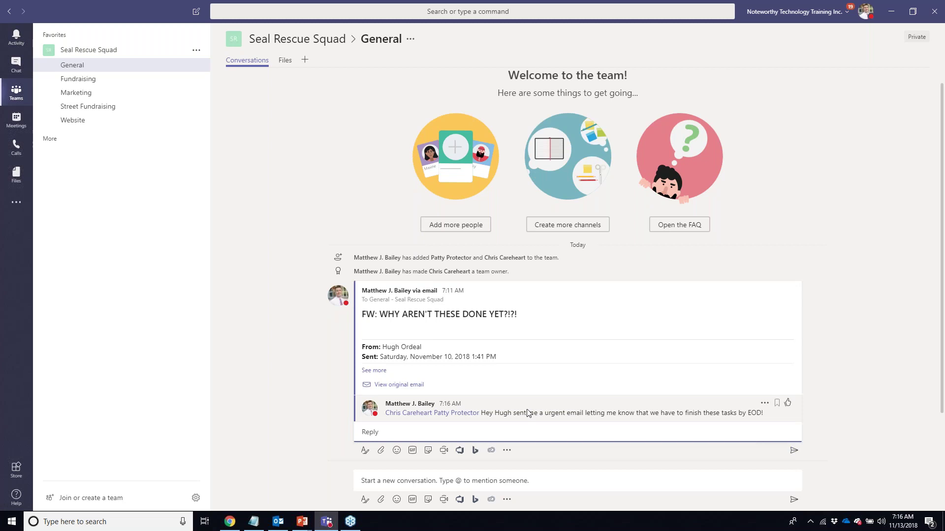
pyautogui.moveTo(410, 415)
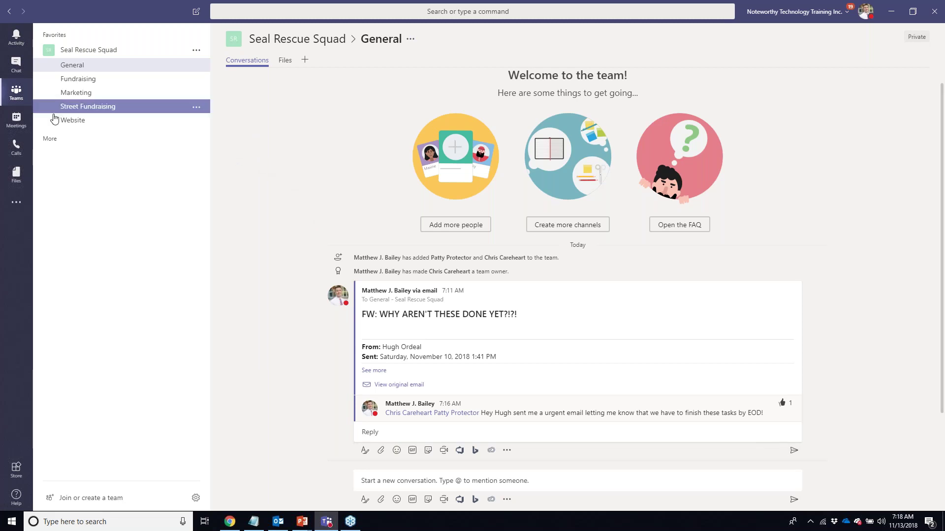
# - Go to the Meetings calendar to start a new meeting for Nov 13, 2018, 7:30–8:00 AM
pyautogui.click(20, 127)
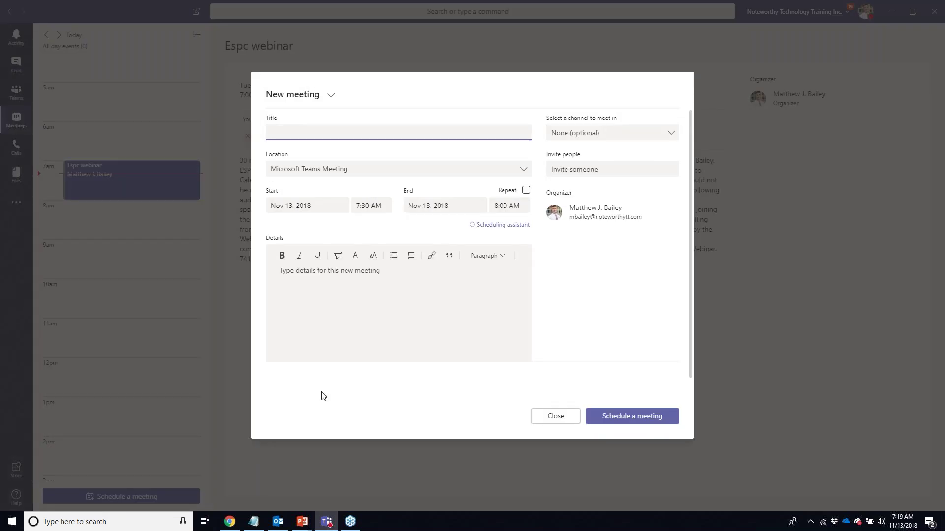
# - Browse the meeting channel list, expanding Seal Rescue Squad's channels, without choosing one
pyautogui.click(671, 134)
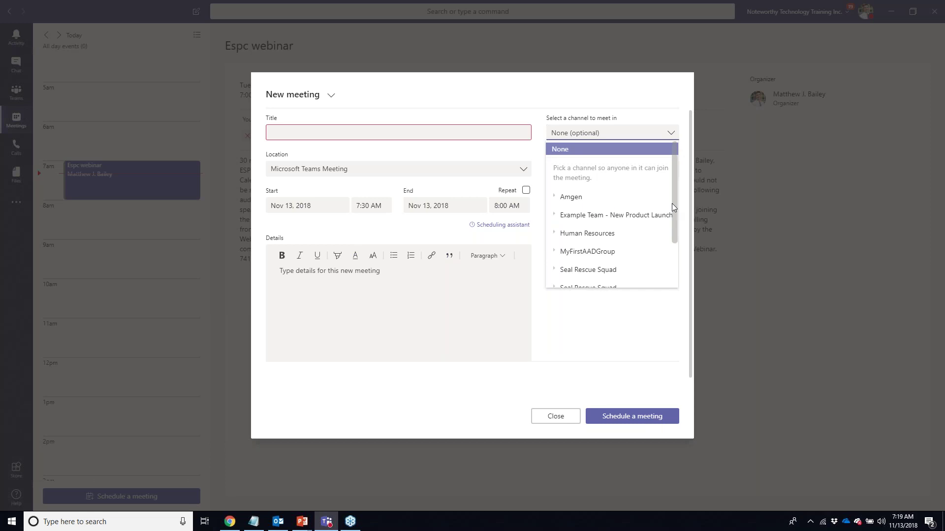
pyautogui.moveTo(672, 199); pyautogui.dragTo(674, 255)
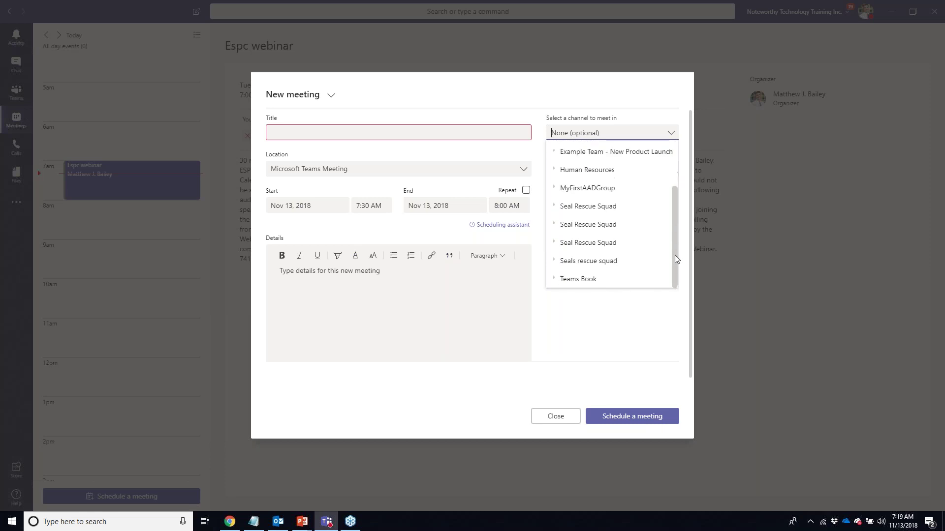
pyautogui.click(558, 209)
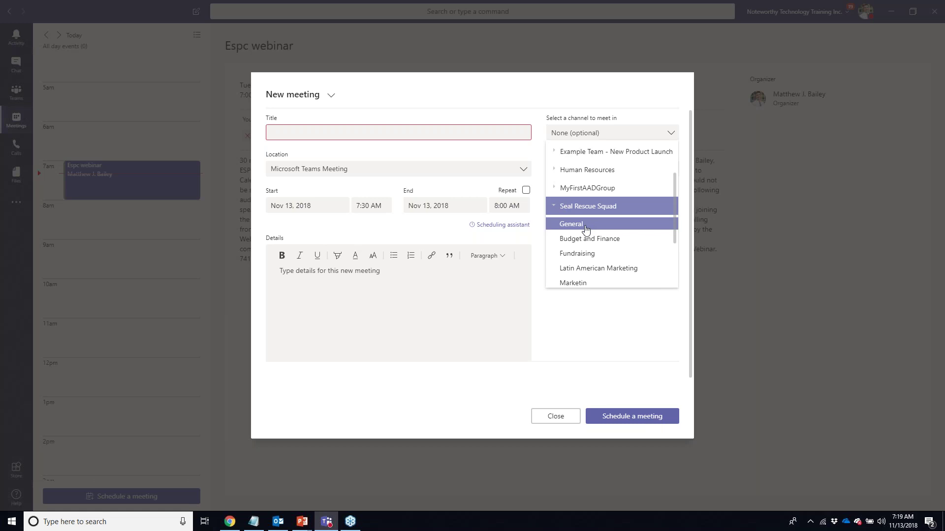
pyautogui.click(528, 93)
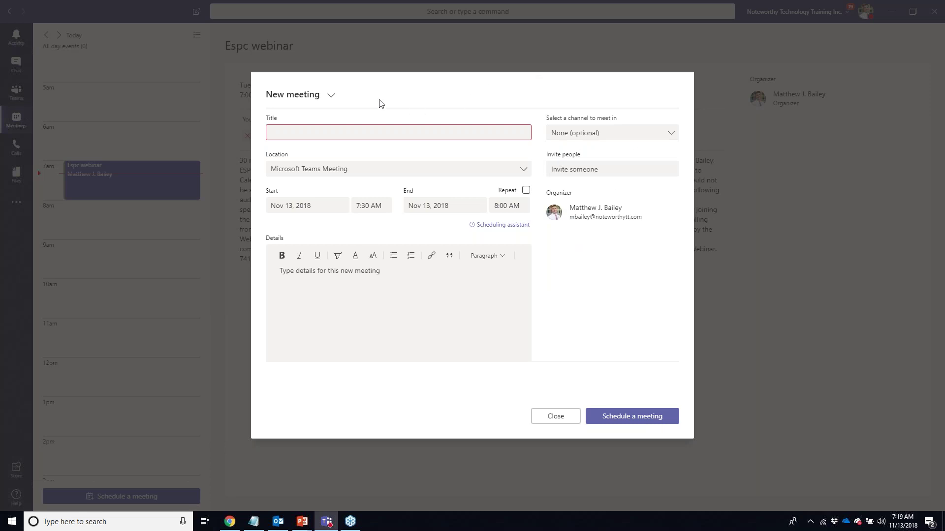
# - Switch the form to a New live event (preview), then close it without saving
pyautogui.click(333, 98)
pyautogui.click(345, 139)
pyautogui.click(508, 134)
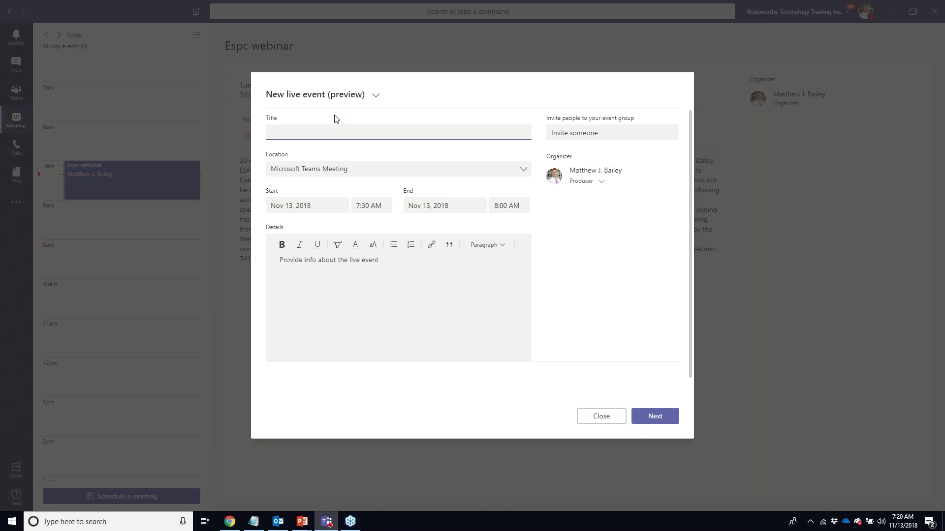
pyautogui.click(603, 415)
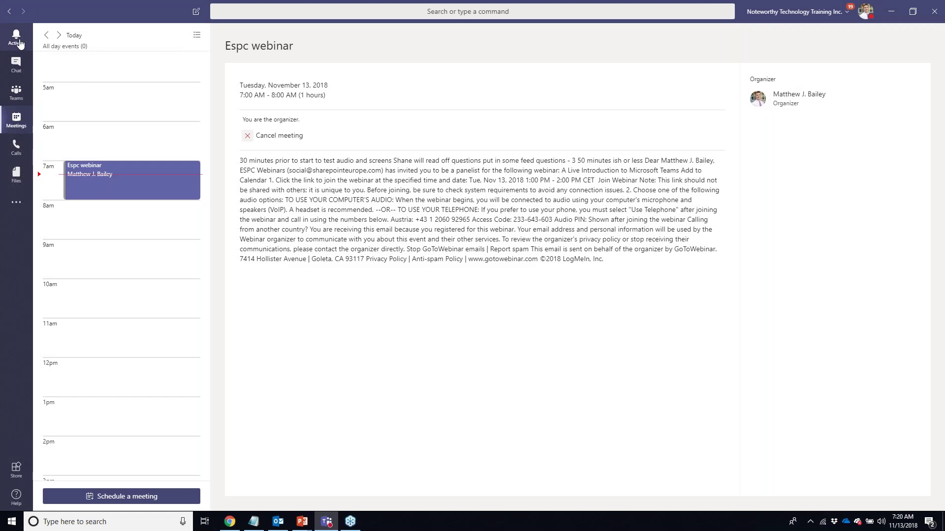
# - Go to the Seal Rescue Squad General channel and open the instant meeting panel
pyautogui.click(16, 93)
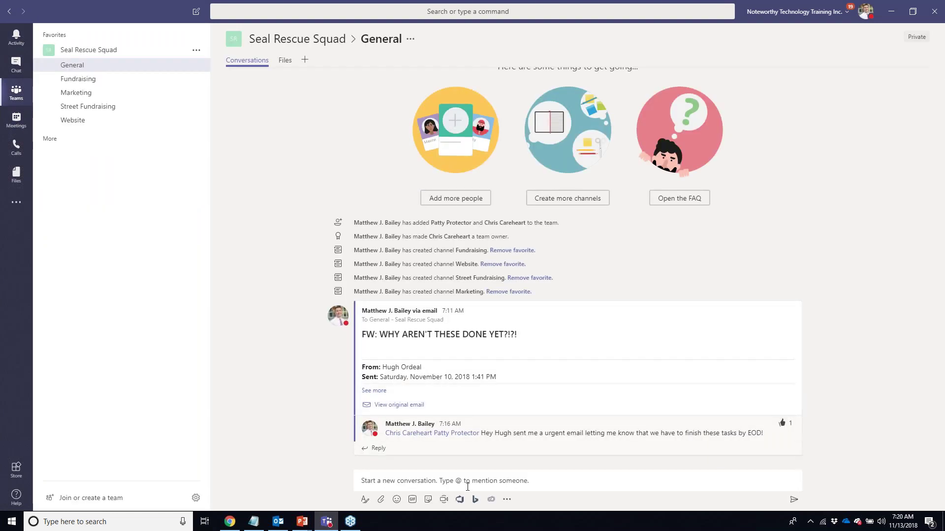
pyautogui.click(382, 485)
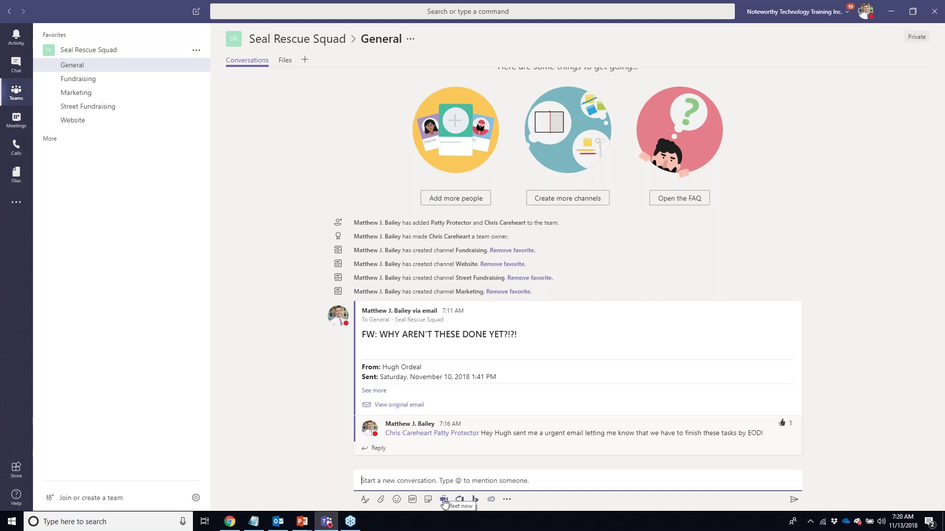
pyautogui.click(443, 500)
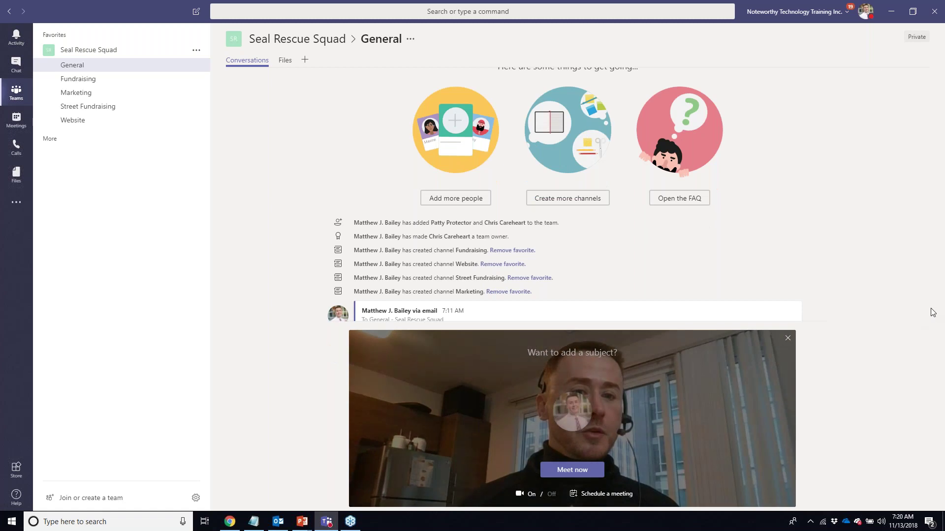
pyautogui.scroll(-1, 943, 207)
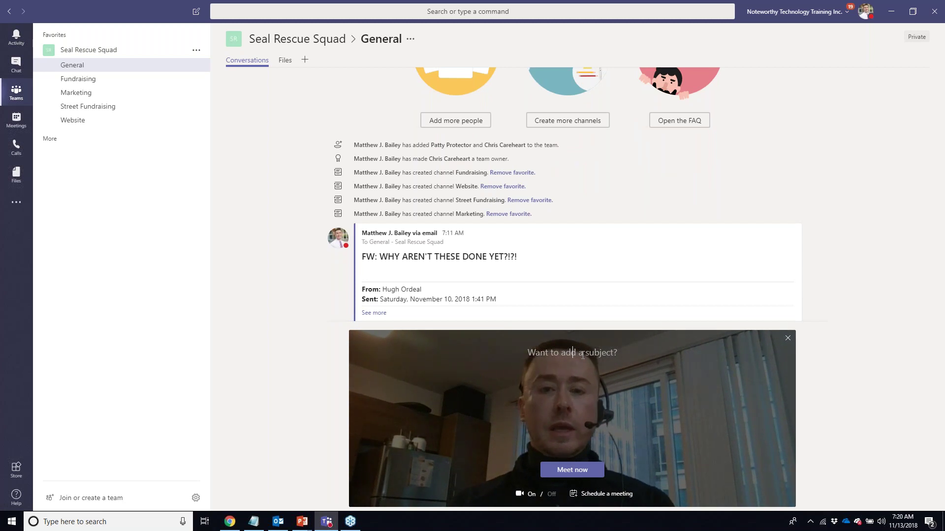
# - Start a meeting titled 'Discussion of fundraising tasks' and hang up after about 40 seconds
pyautogui.click(583, 355)
pyautogui.write('Discussion')
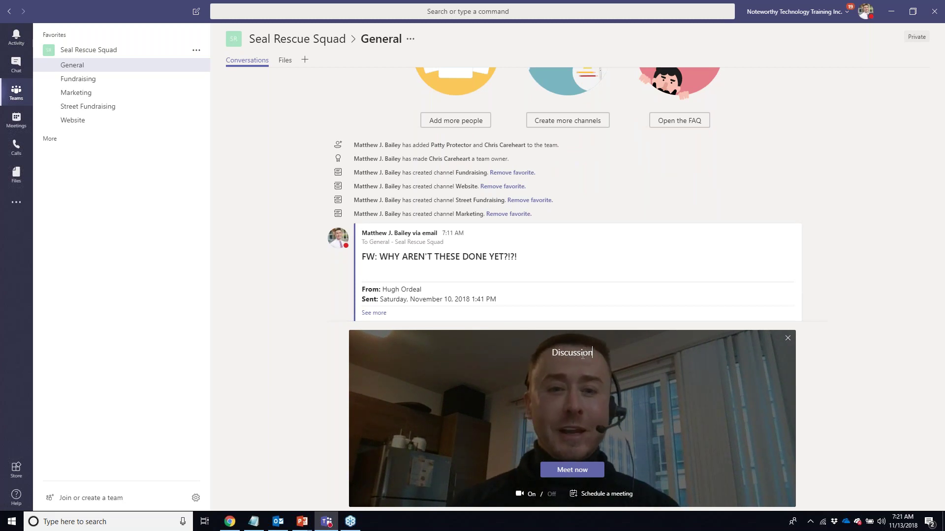
pyautogui.write(' of')
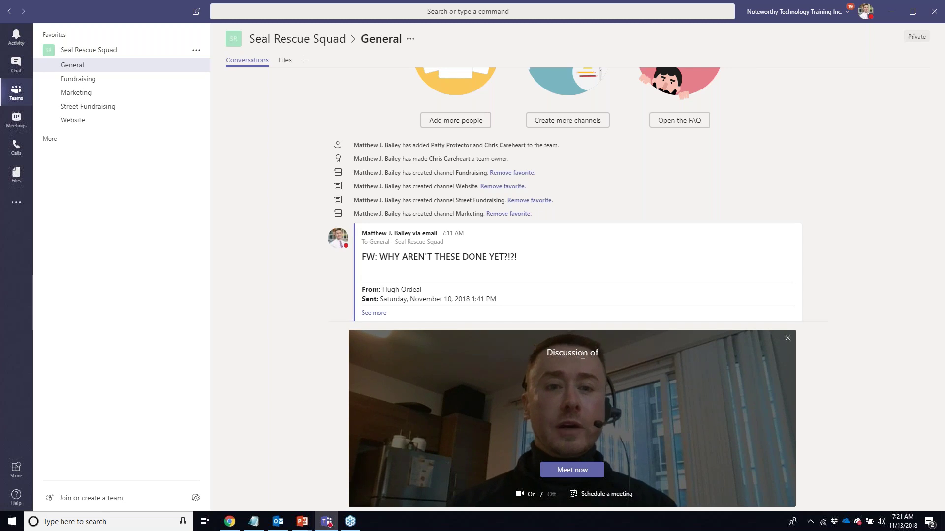
pyautogui.write(' fundraising tasks')
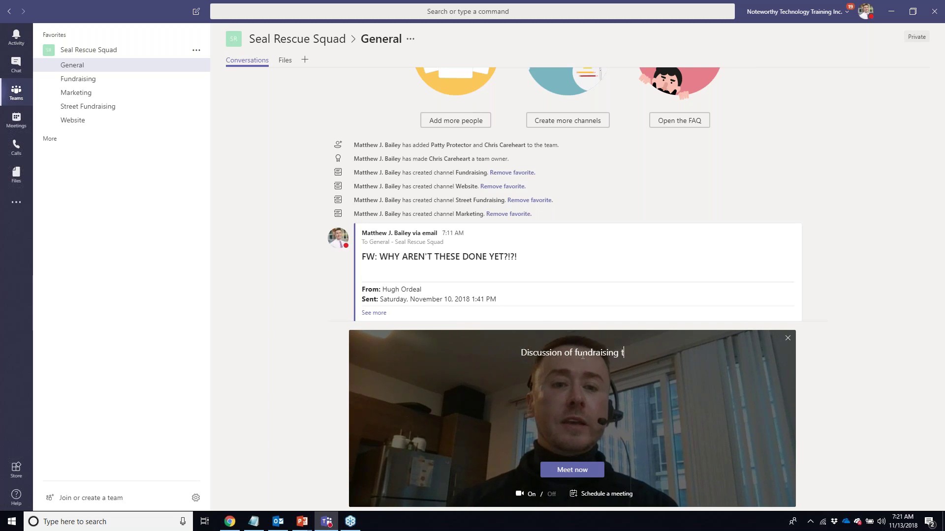
pyautogui.click(572, 471)
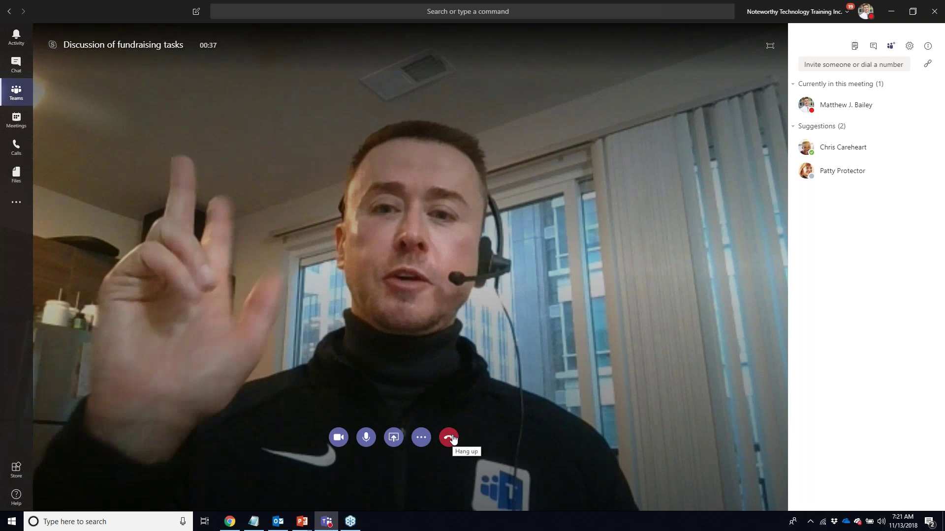
pyautogui.click(449, 437)
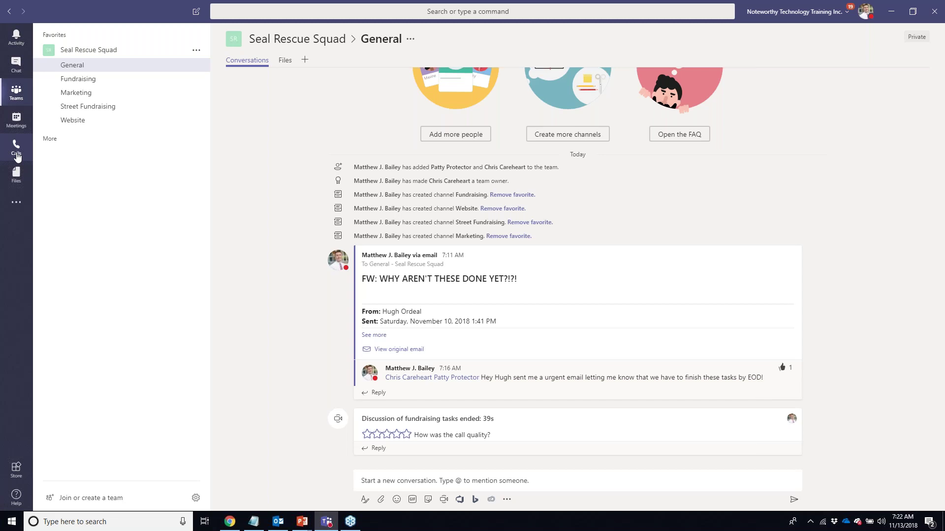
# - Switch to the Calls page showing suggested contacts and an empty dial pad
pyautogui.click(16, 156)
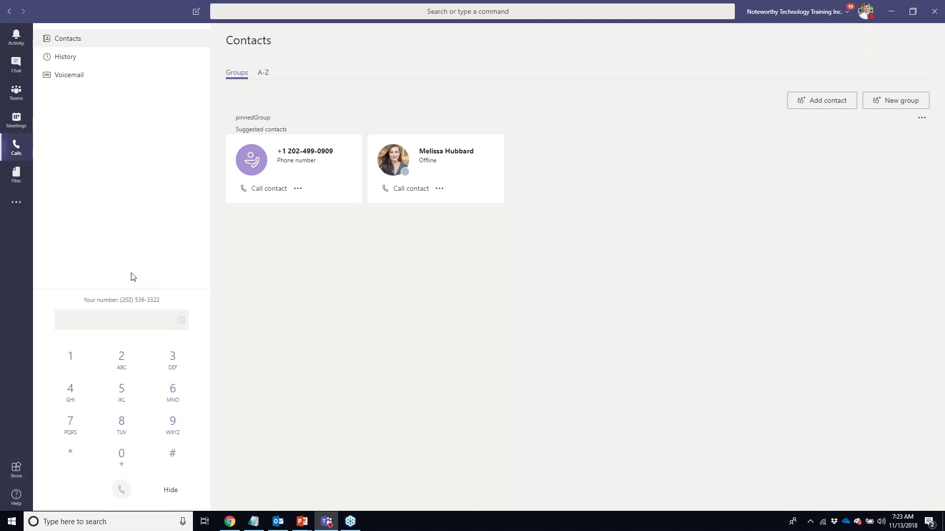
# - Enter the suggested contact's phone number on the dial pad, then go to the Files page
pyautogui.click(72, 363)
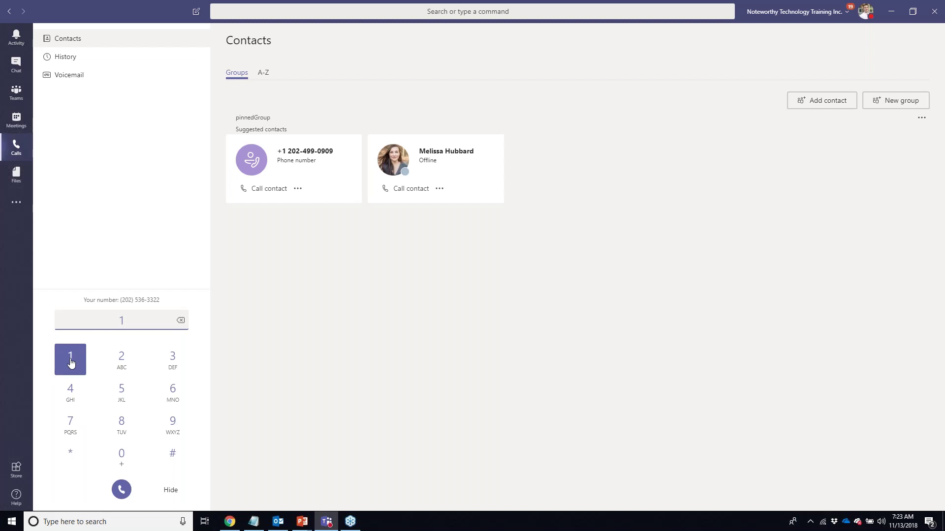
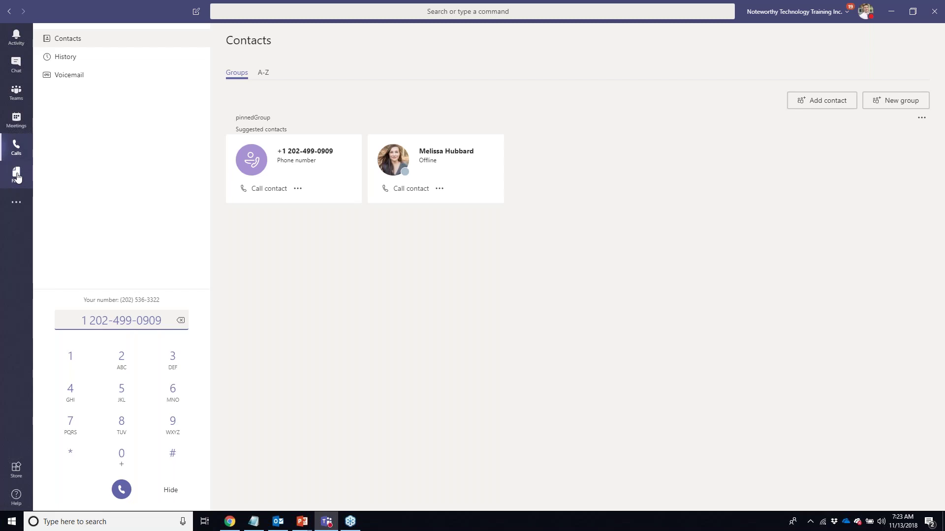
pyautogui.click(17, 176)
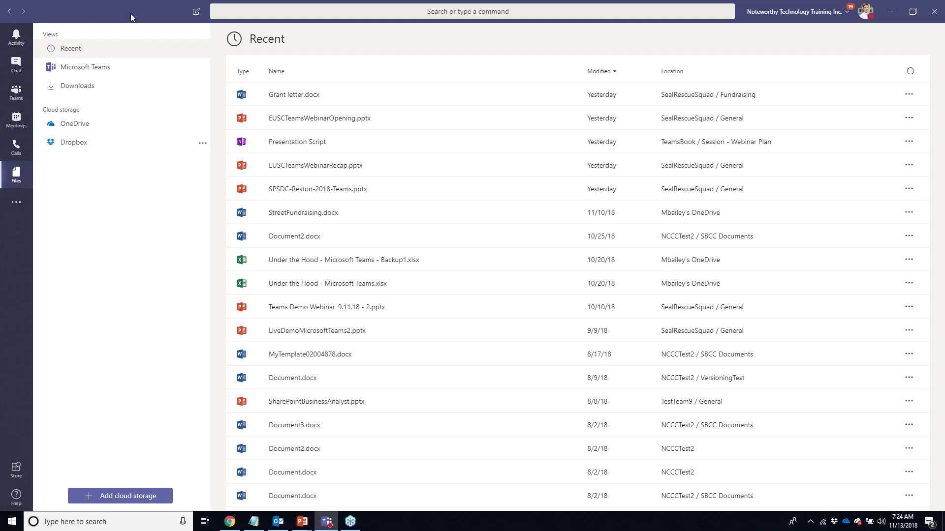
# - Browse Microsoft Teams files and Downloads, then load the OneDrive Documents listing
pyautogui.click(98, 69)
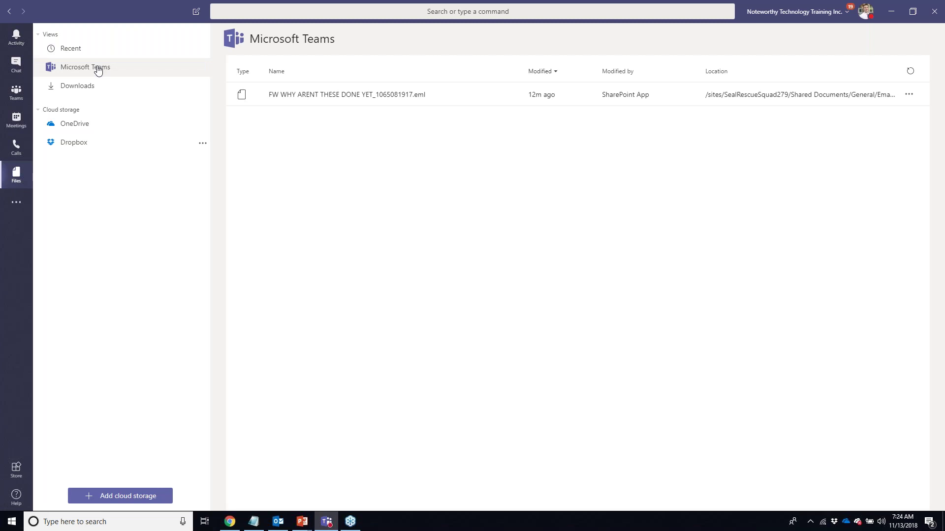
pyautogui.click(83, 86)
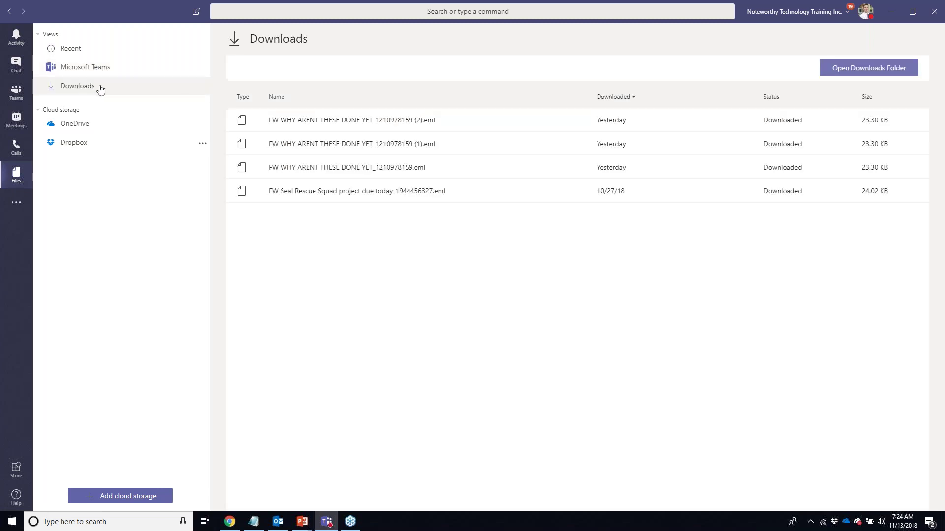
pyautogui.click(87, 130)
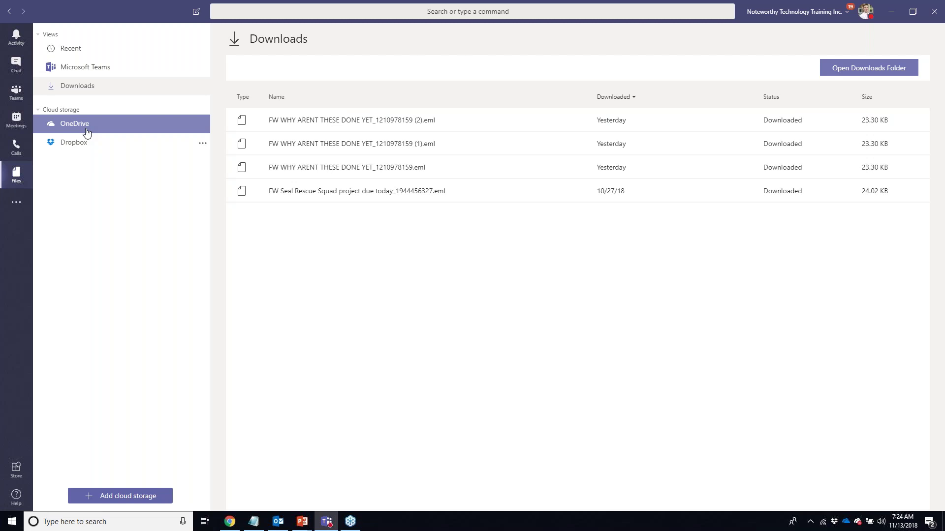
pyautogui.click(87, 133)
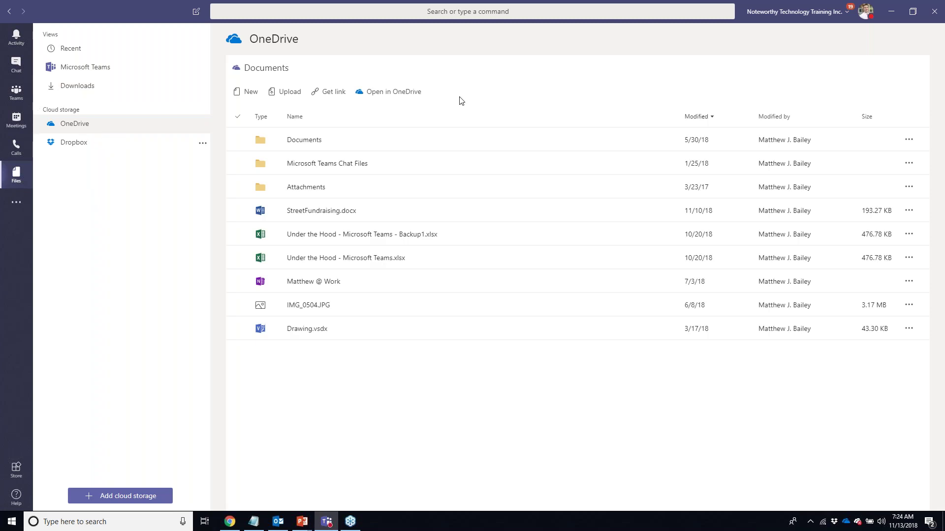
pyautogui.click(869, 17)
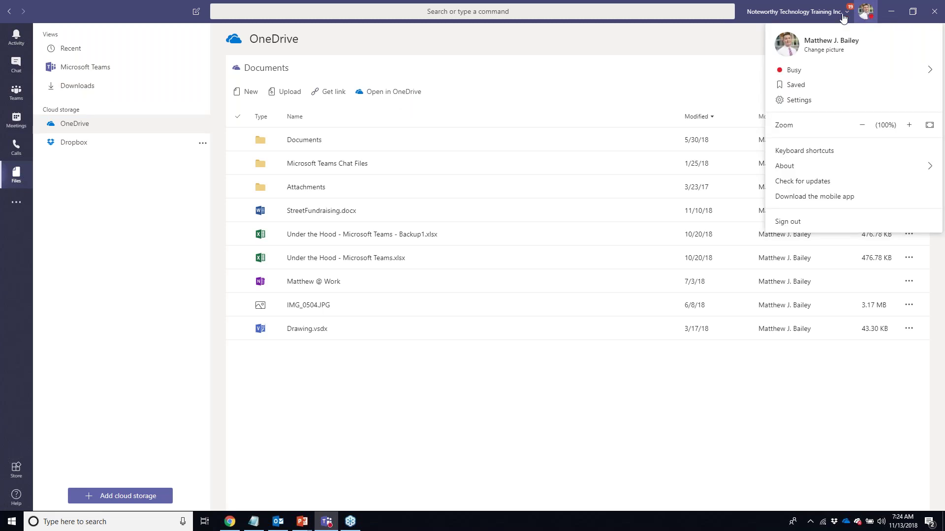
pyautogui.click(869, 18)
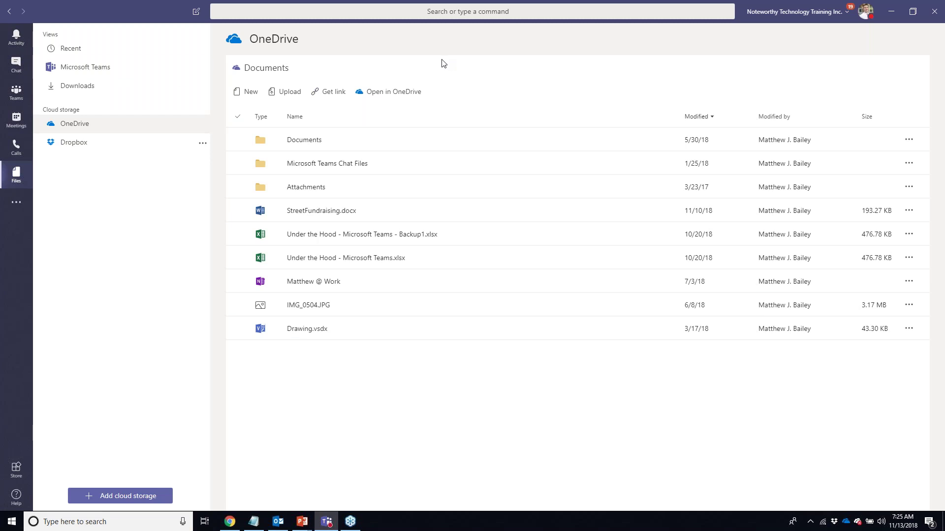
# - View Dropbox's Home folder, return to OneDrive, and review addable cloud storage providers without adding one
pyautogui.click(74, 143)
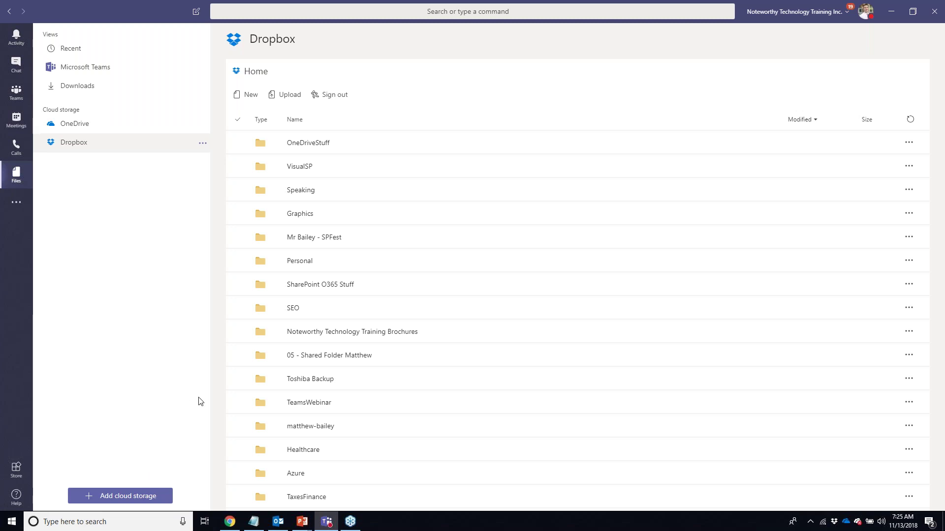
pyautogui.click(77, 124)
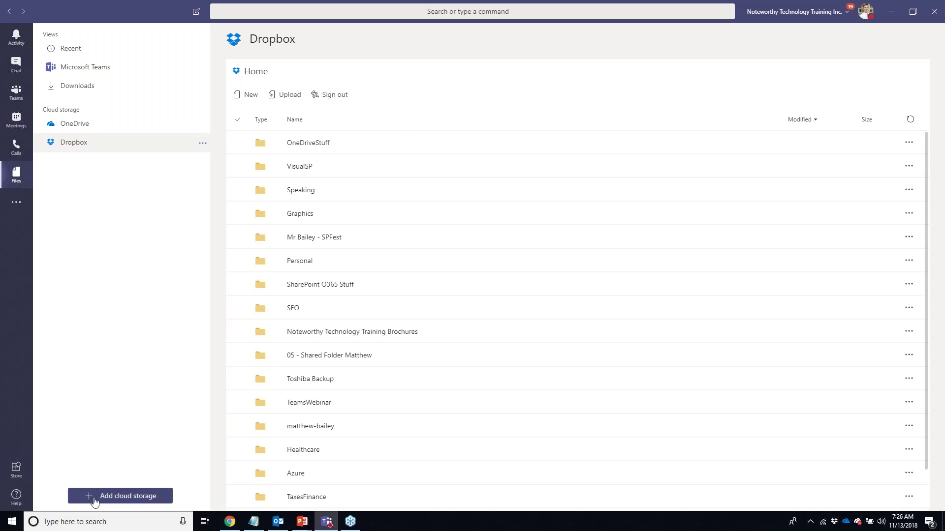
pyautogui.click(124, 497)
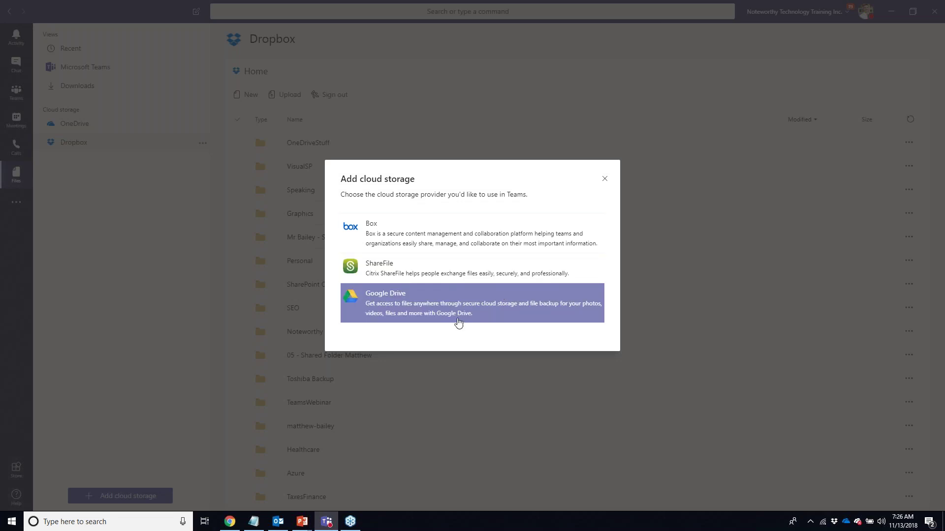
pyautogui.click(605, 180)
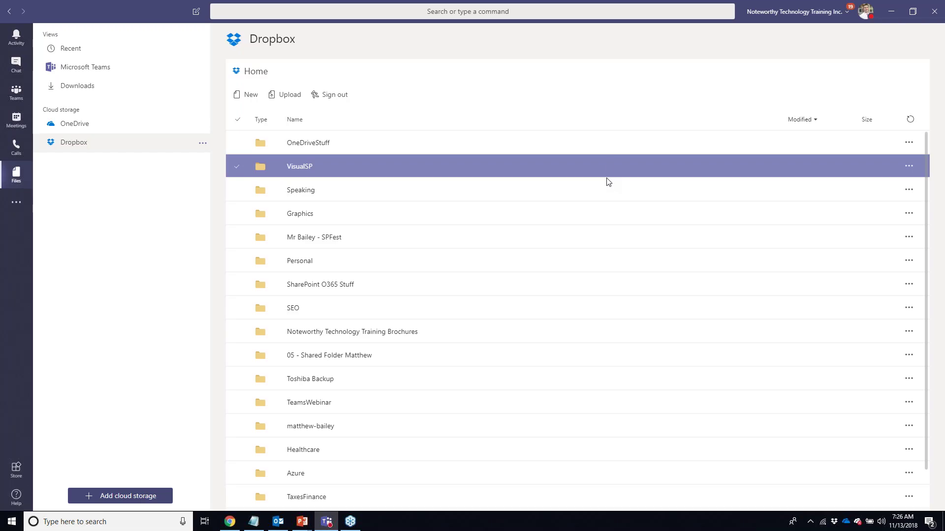
# - Return to the OneDrive Documents list and focus the 'Search or type a command' box
pyautogui.click(79, 122)
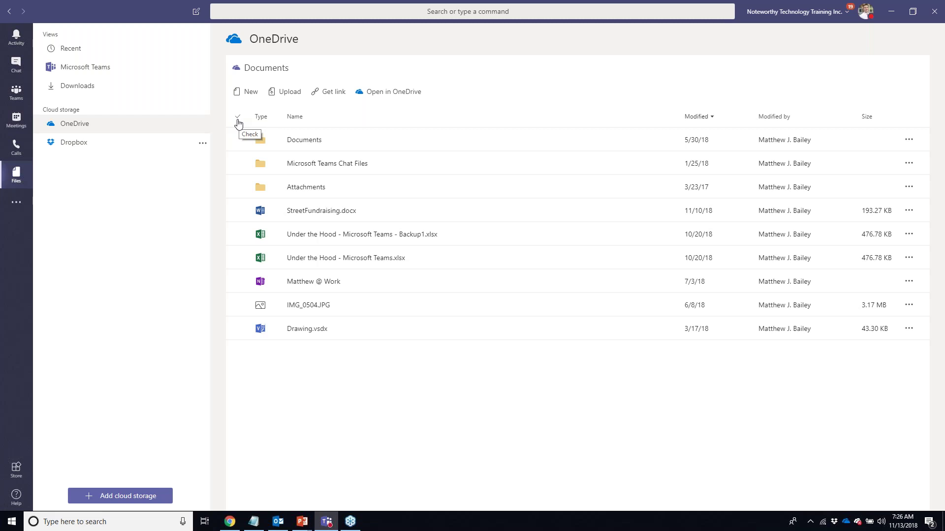
pyautogui.click(489, 12)
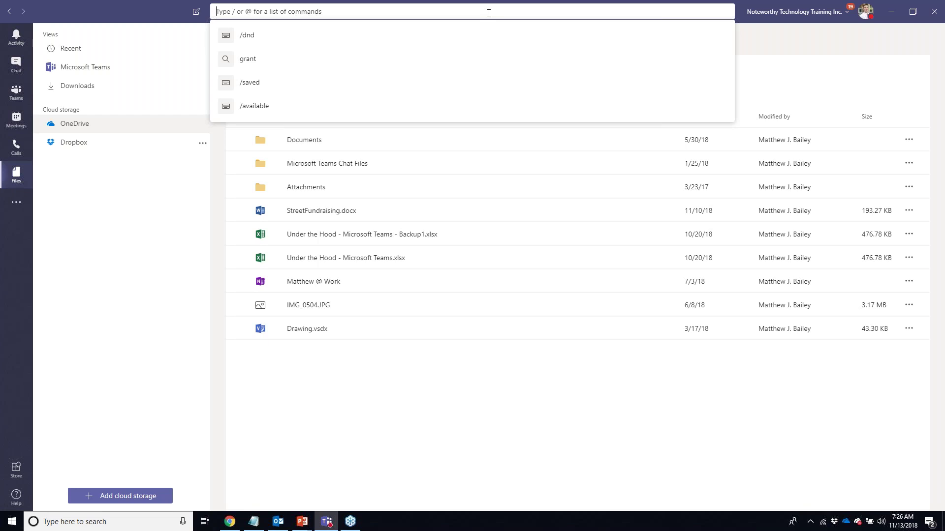
# - Search Teams for 'grant' and switch to the file results
pyautogui.write('grant')
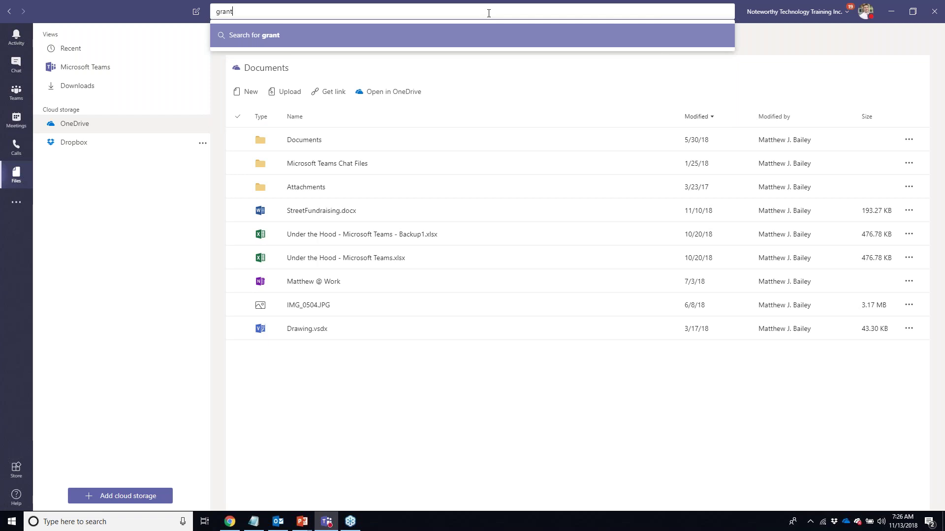
pyautogui.press('Return')
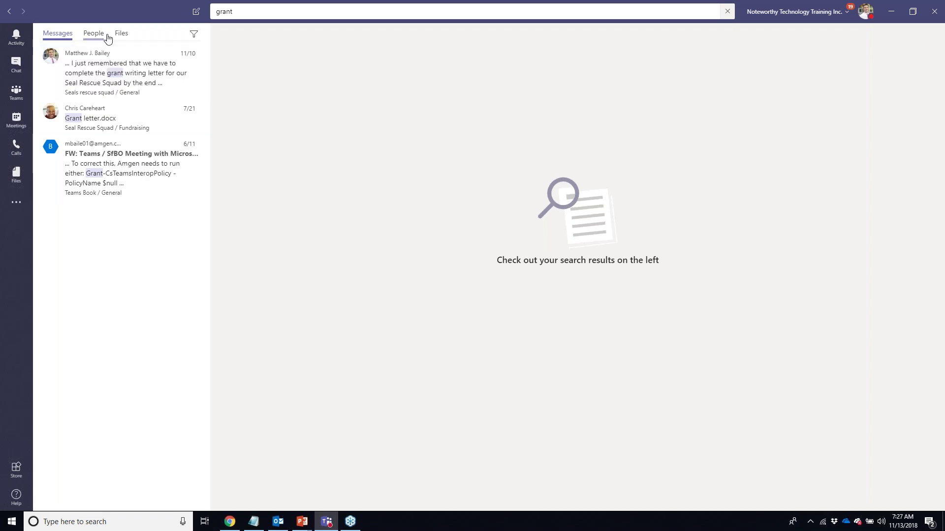
pyautogui.click(194, 38)
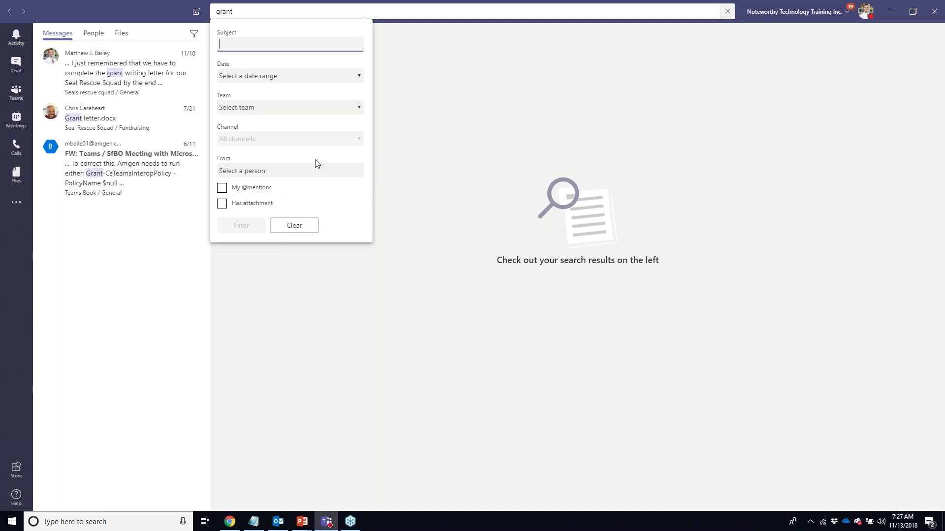
pyautogui.click(101, 32)
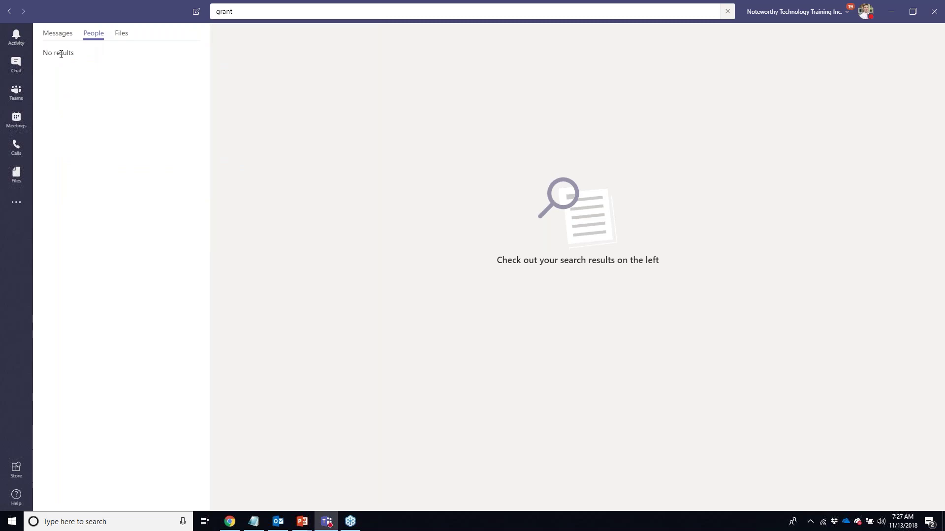
pyautogui.click(123, 34)
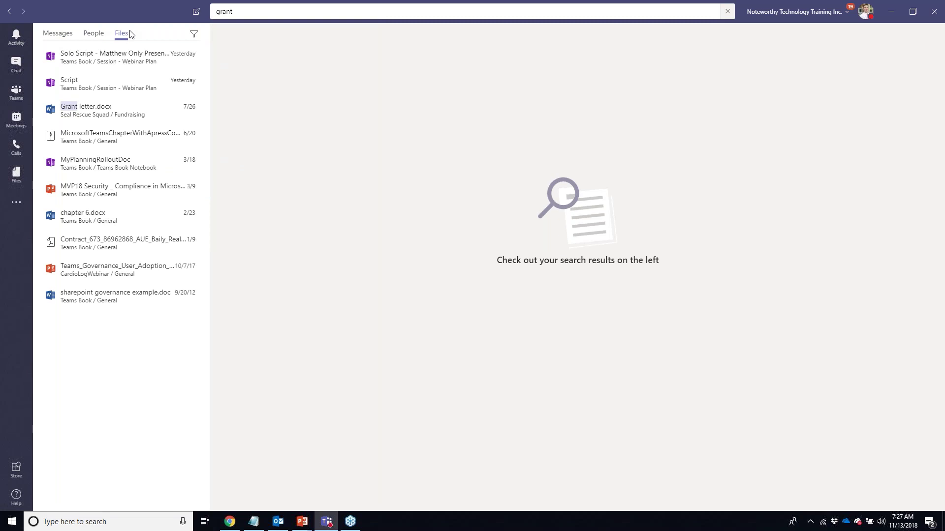
# - Filter the grant file results to file type Word only
pyautogui.click(194, 35)
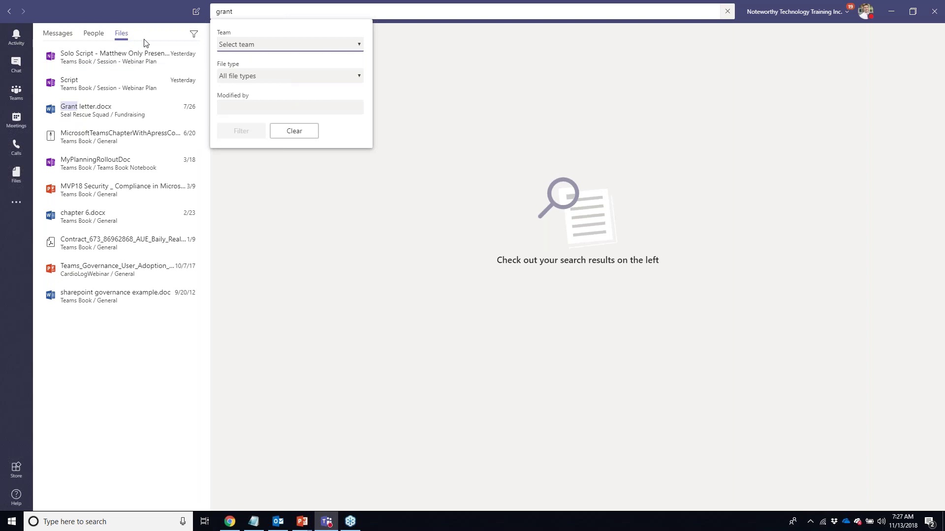
pyautogui.click(270, 79)
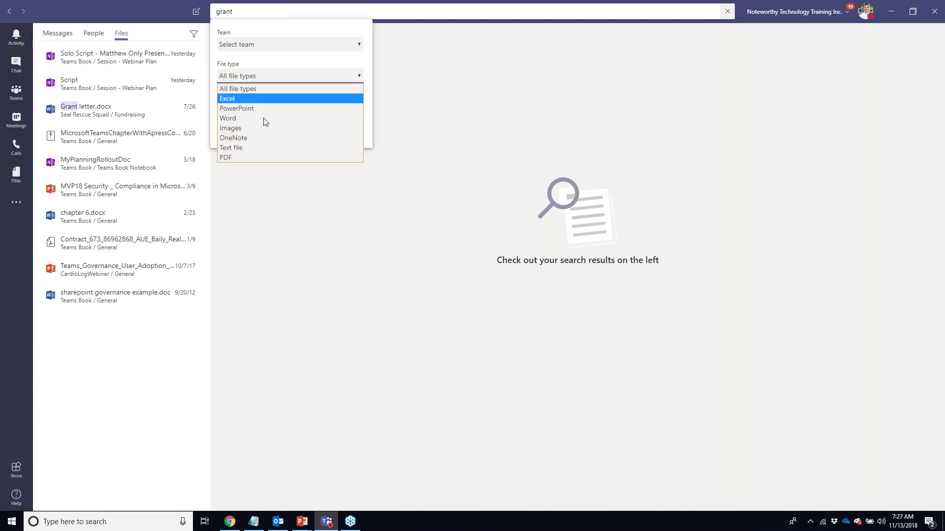
pyautogui.click(265, 98)
pyautogui.click(249, 131)
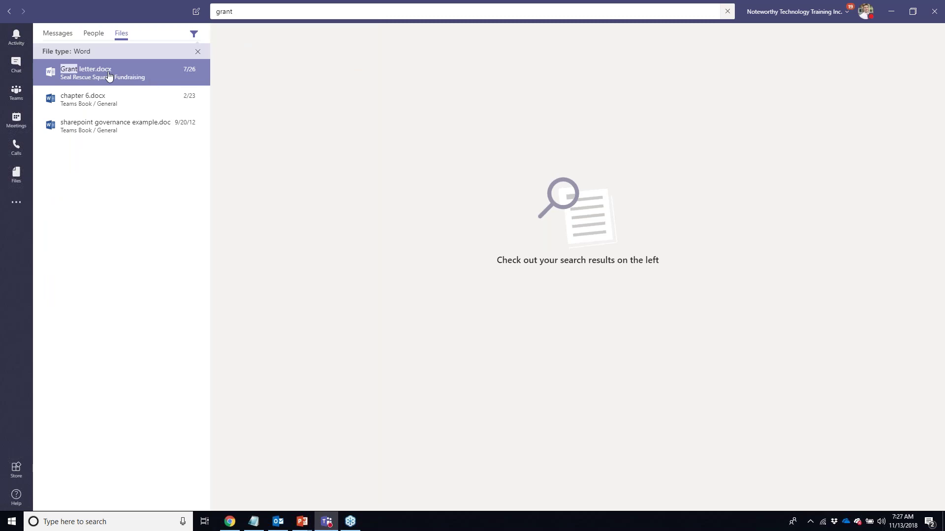
# - Open Grant letter.docx, save the conversation post sharing it, and open the profile menu
pyautogui.click(68, 75)
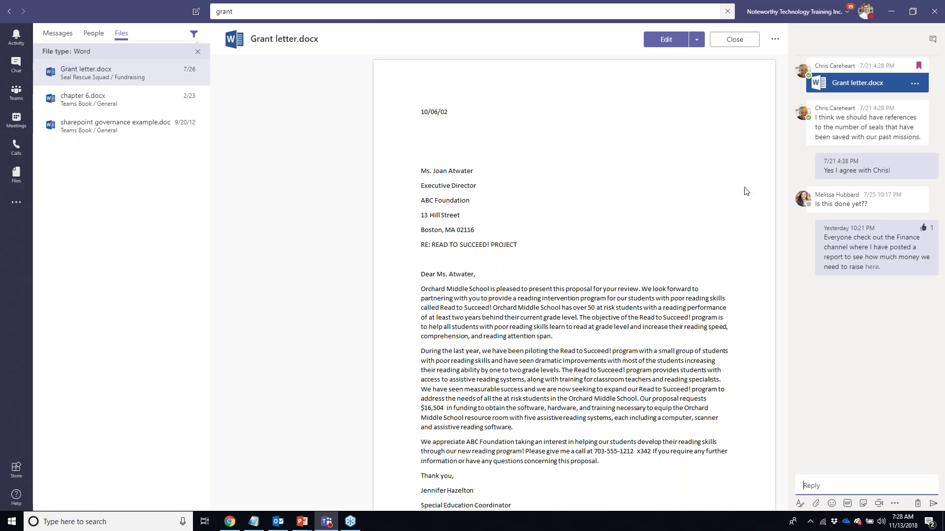
pyautogui.moveTo(908, 68)
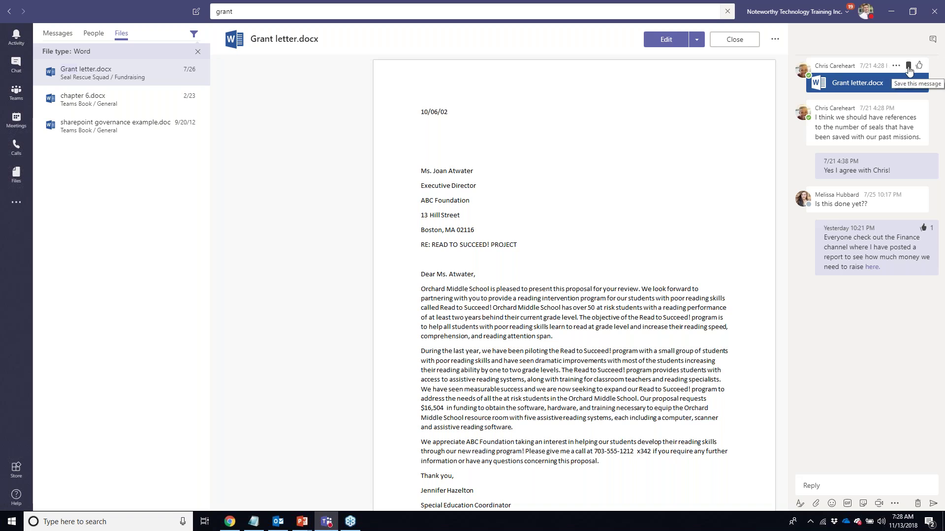
pyautogui.click(908, 69)
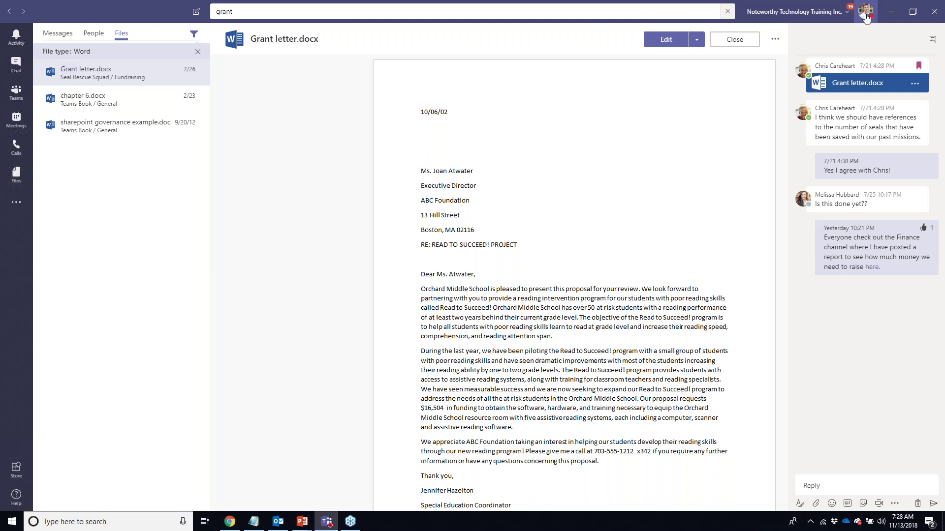
pyautogui.click(867, 18)
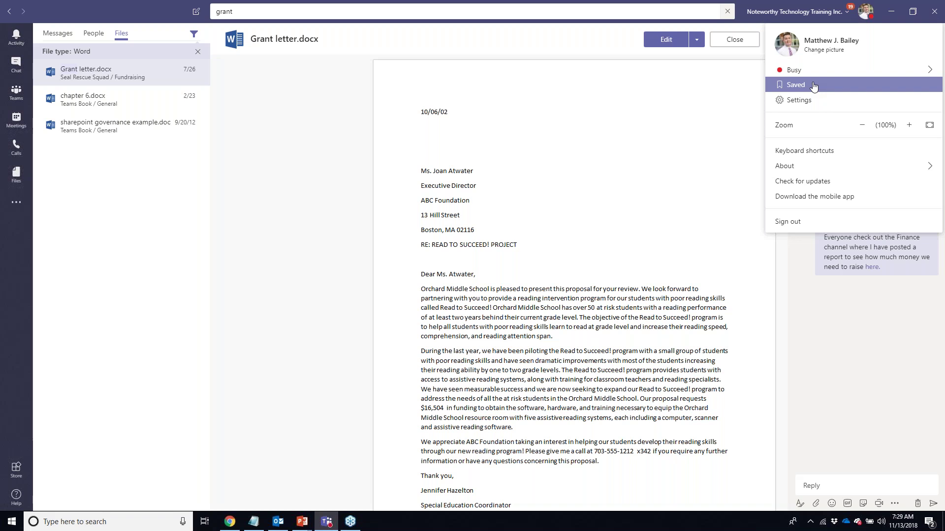
# - Dismiss the profile menu and return to the Seal Rescue Squad General channel conversation
pyautogui.click(698, 113)
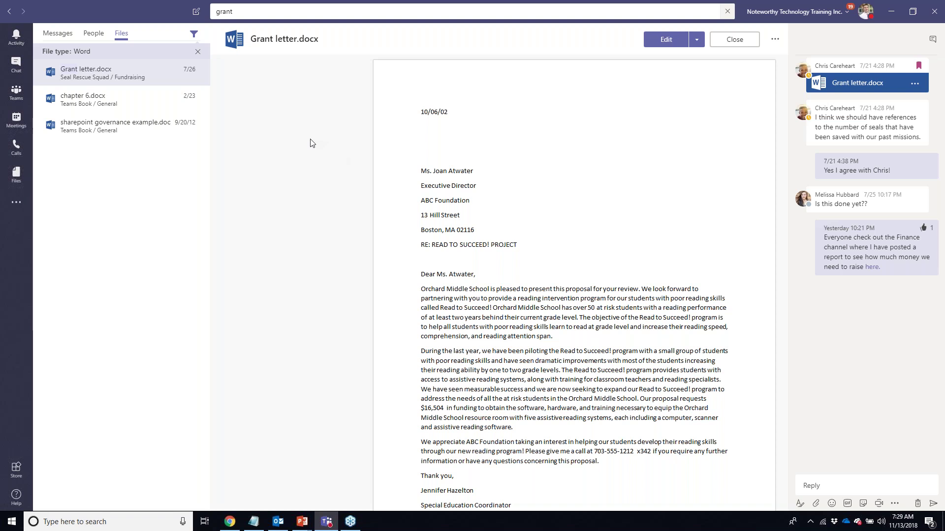
pyautogui.click(14, 97)
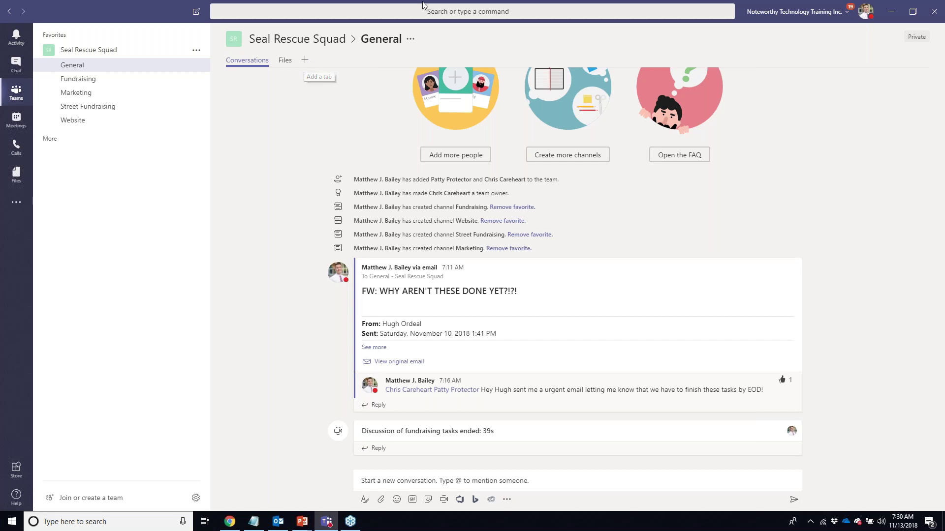
# - Open the Add a tab dialog from the + beside the General channel's Conversations and Files tabs
pyautogui.click(304, 61)
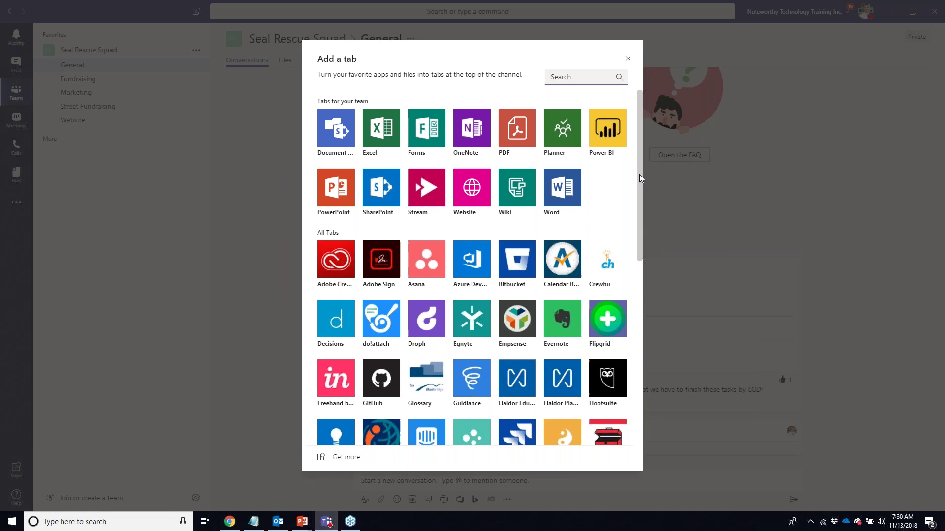
pyautogui.click(609, 132)
pyautogui.moveTo(609, 132); pyautogui.dragTo(613, 191)
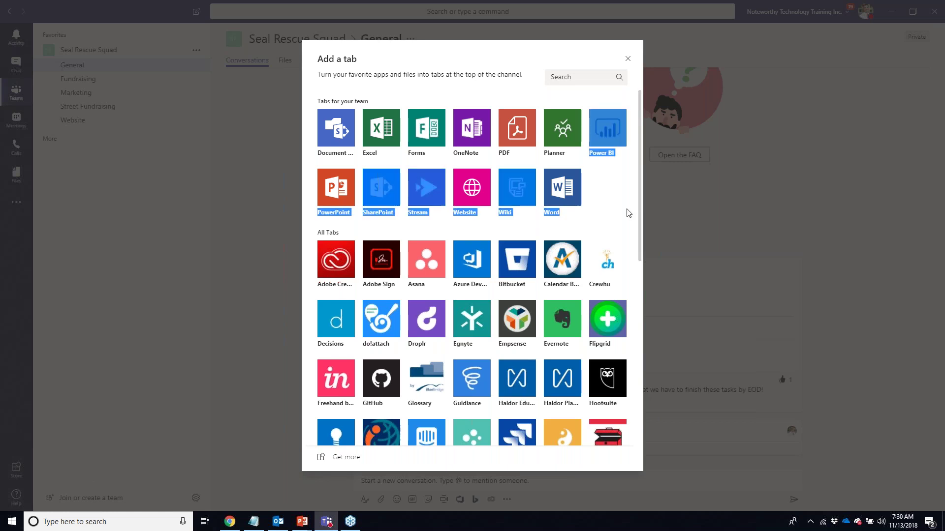
pyautogui.click(423, 73)
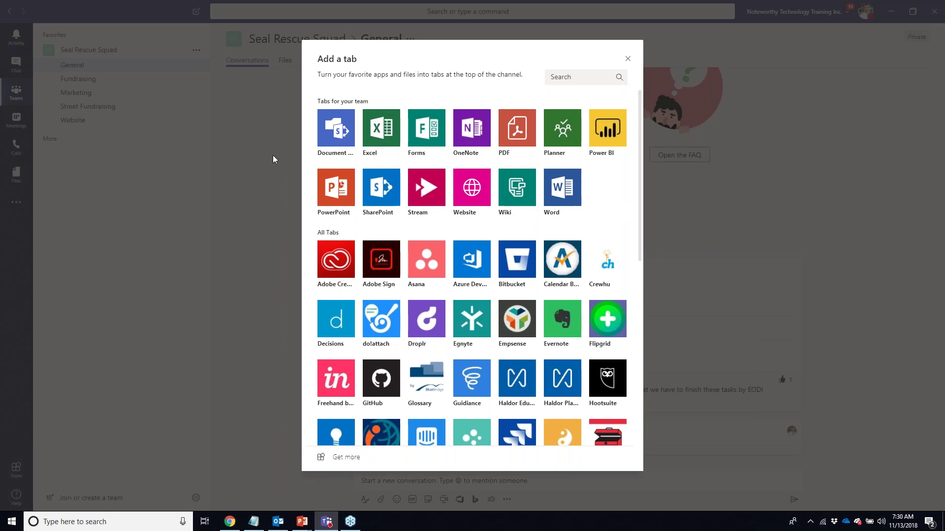
pyautogui.moveTo(639, 149); pyautogui.dragTo(651, 359)
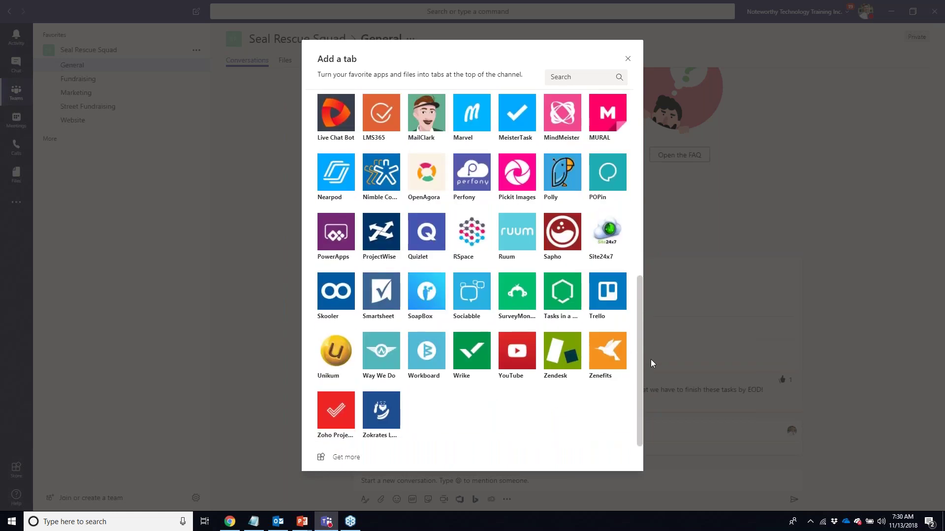
pyautogui.scroll(3, 633, 325)
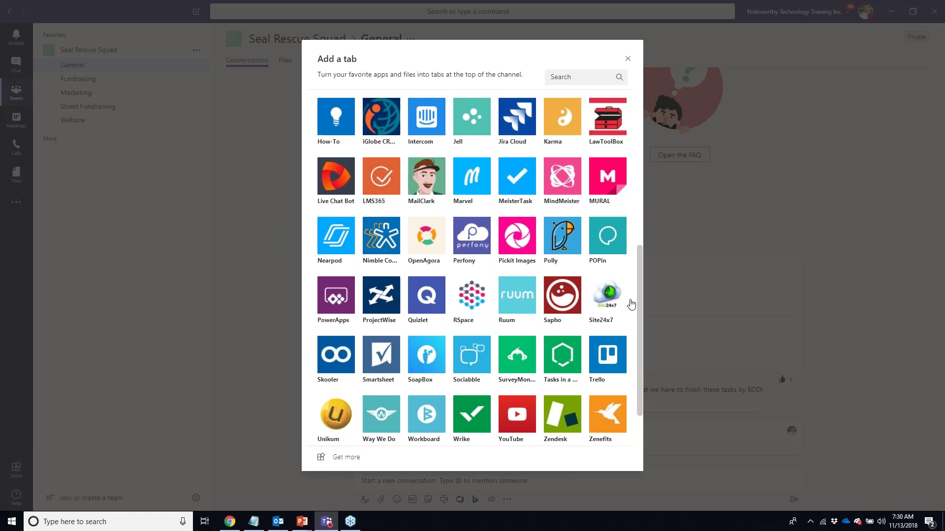
pyautogui.scroll(5, 638, 165)
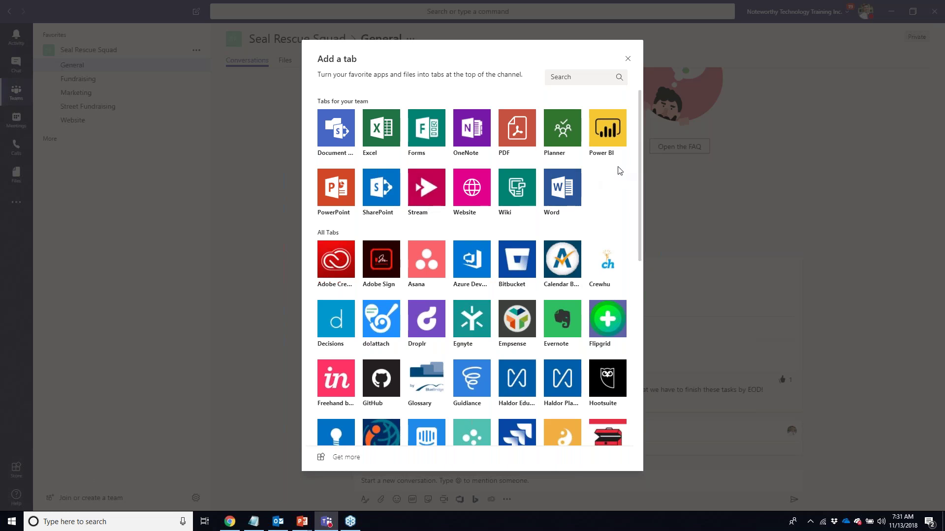
# - Add a Power BI tab 'Seal Rescue Costs' showing the Seals1 report from the Seal Rescue Squad workspace
pyautogui.click(605, 124)
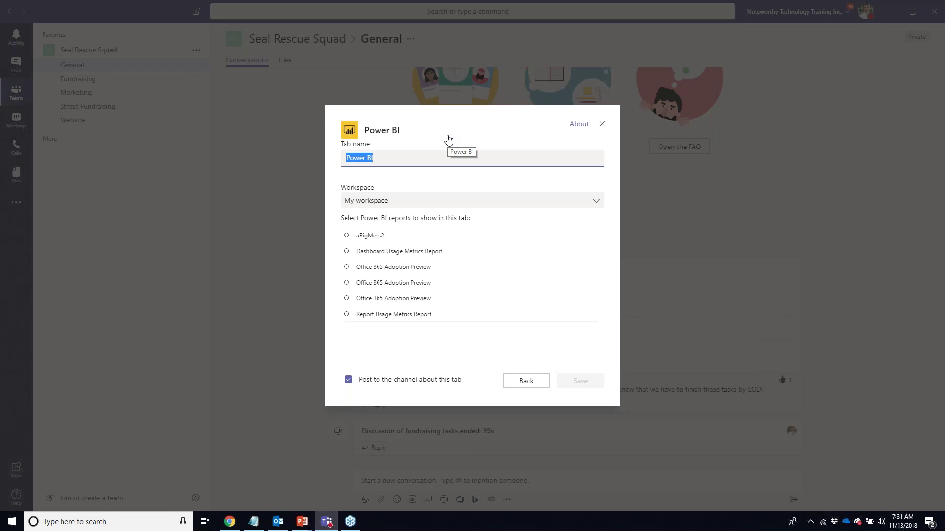
pyautogui.write('Seal ')
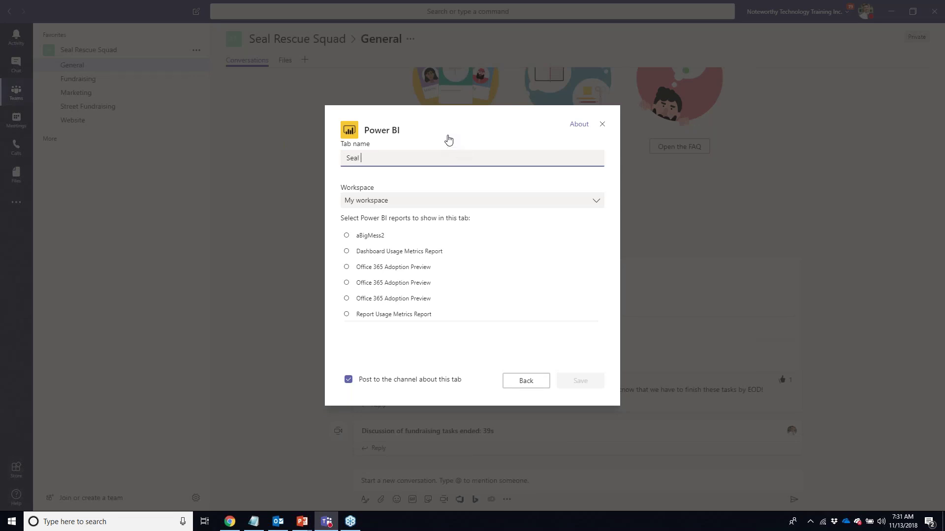
pyautogui.write('Rescue Costs')
pyautogui.click(593, 201)
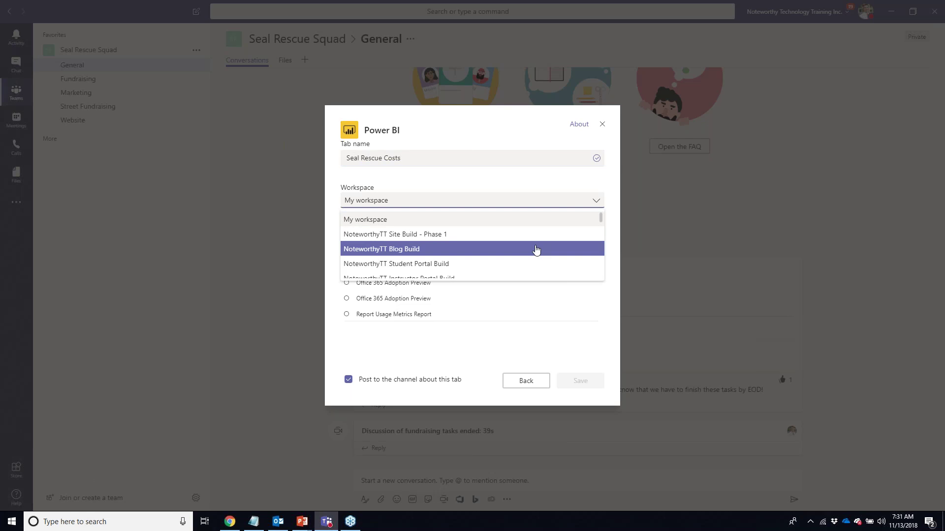
pyautogui.scroll(-5, 536, 250)
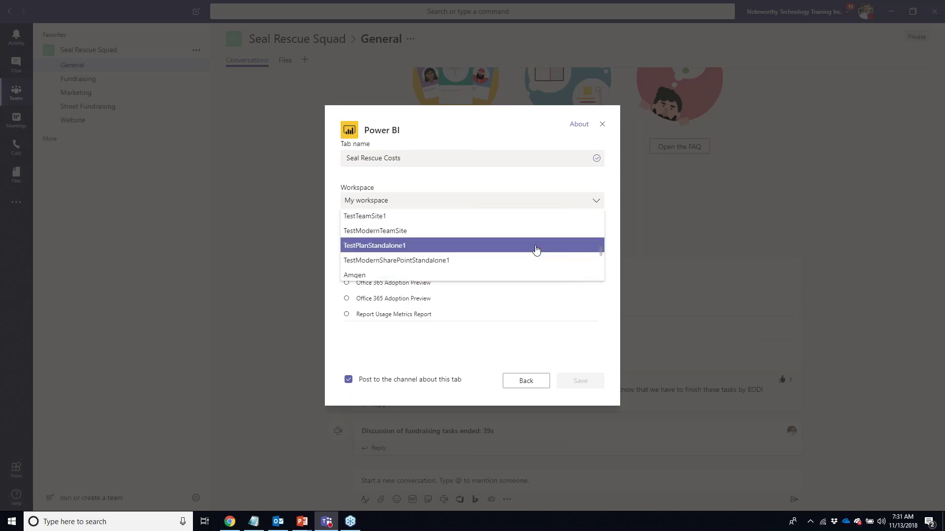
pyautogui.scroll(-2, 536, 250)
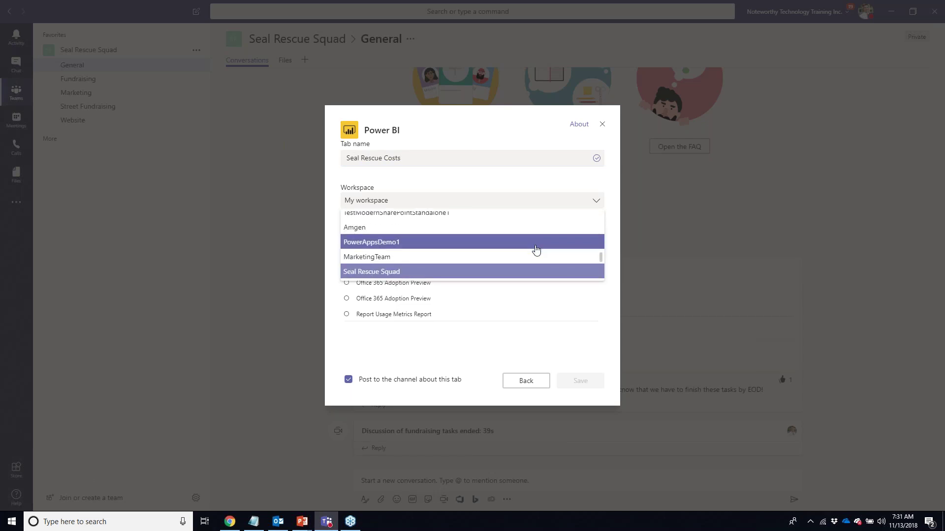
pyautogui.click(536, 272)
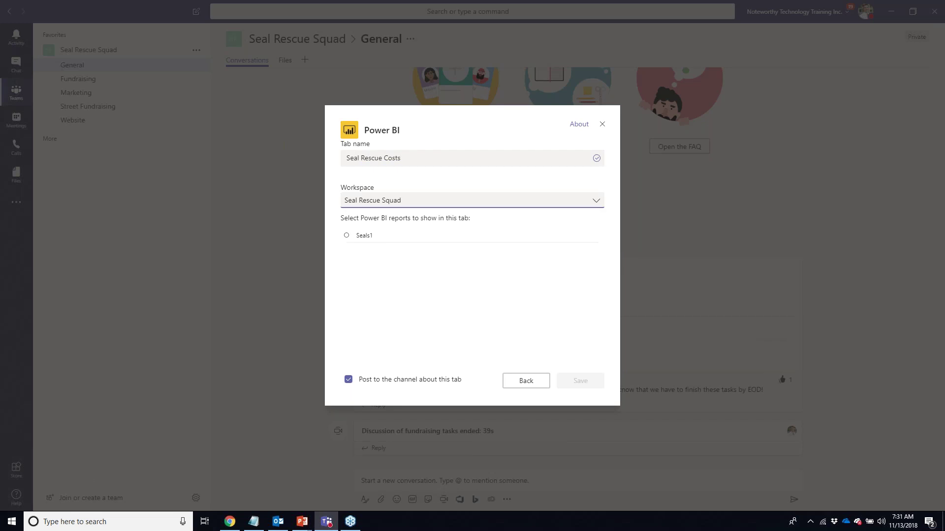
pyautogui.click(346, 236)
pyautogui.click(577, 388)
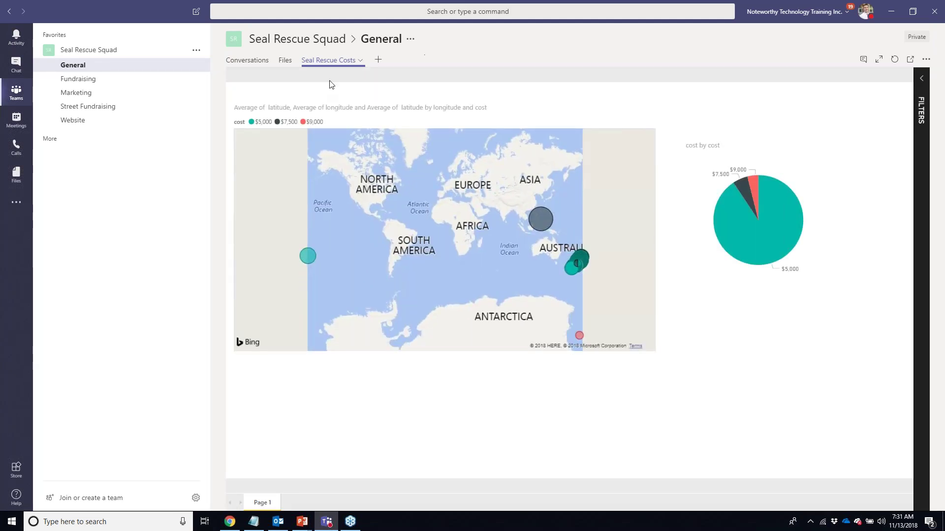
# - Cross-filter the map by the $7,500, $9,000 and $5,000 pie slices, finishing on $9,000
pyautogui.moveTo(755, 137)
pyautogui.click(921, 77)
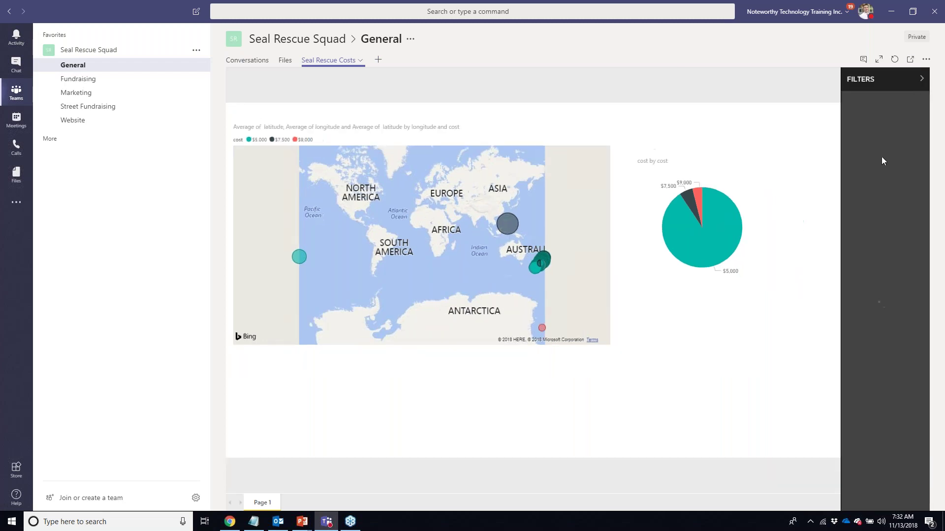
pyautogui.click(921, 78)
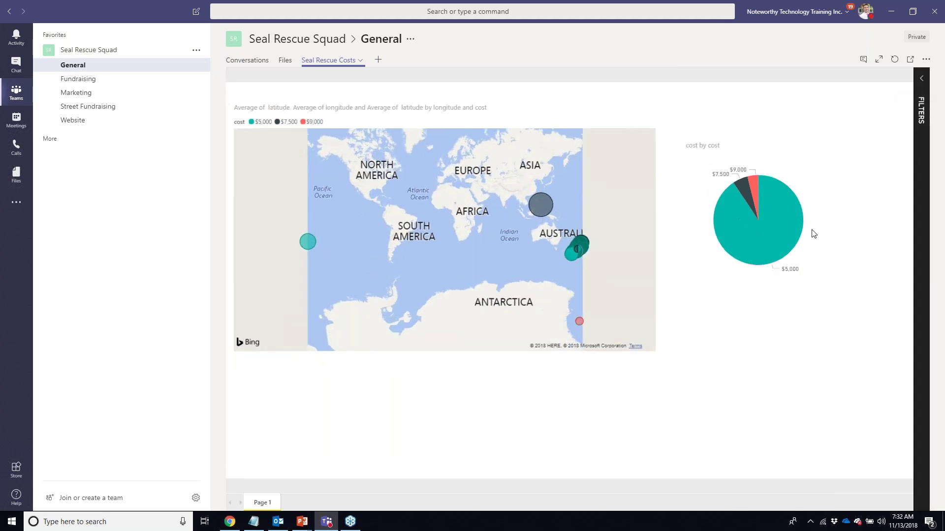
pyautogui.click(746, 191)
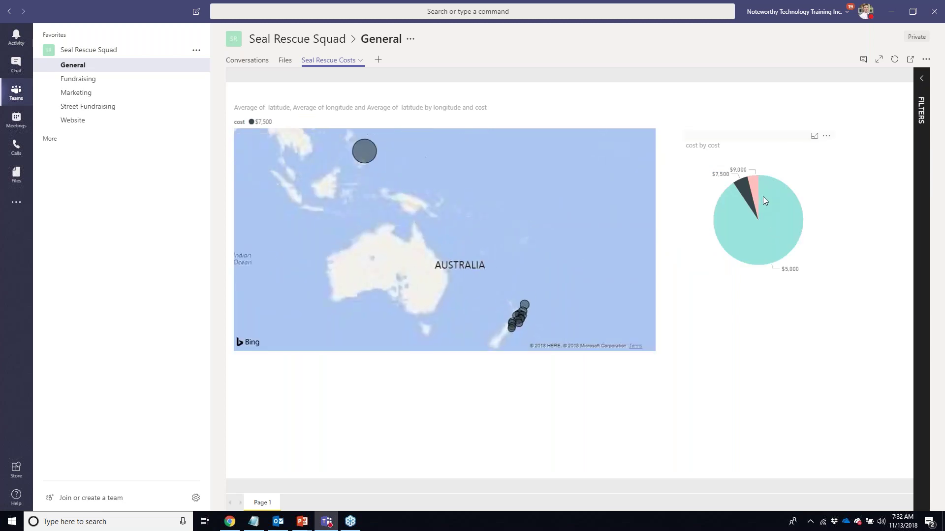
pyautogui.click(756, 187)
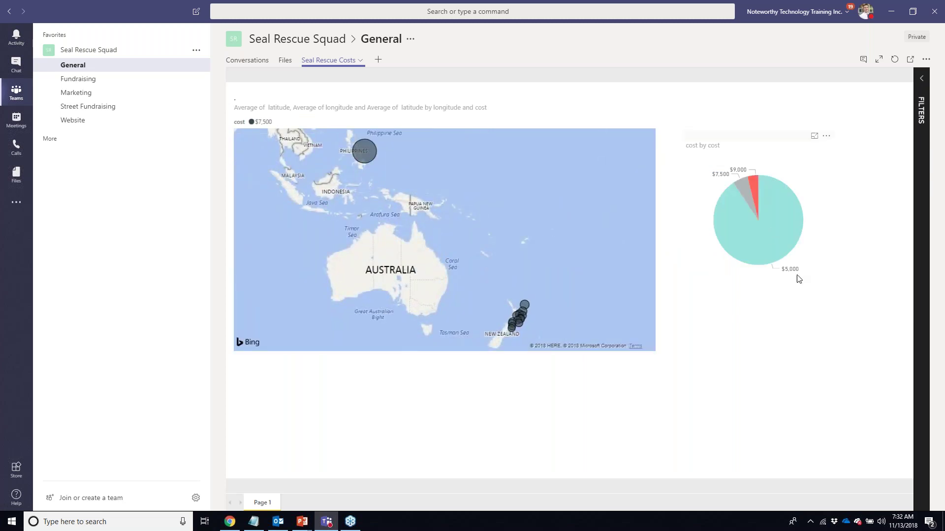
pyautogui.click(768, 220)
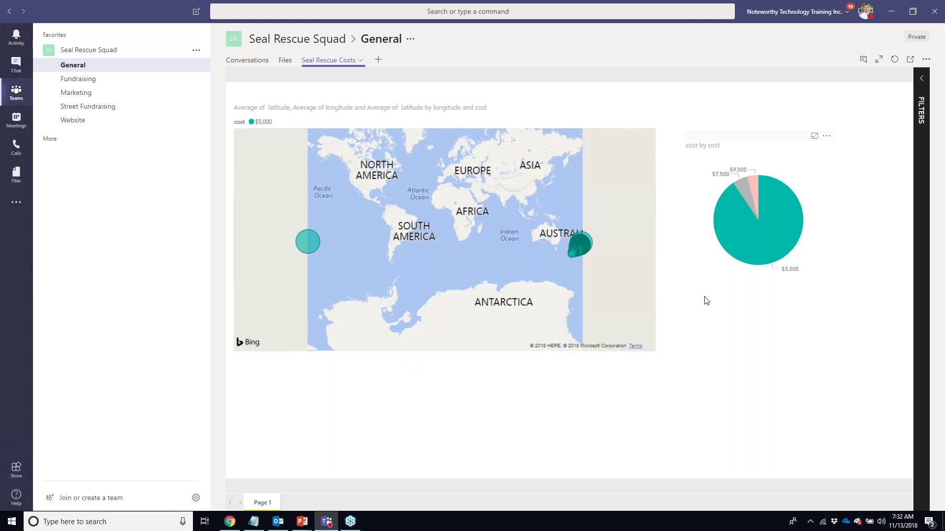
pyautogui.moveTo(733, 249)
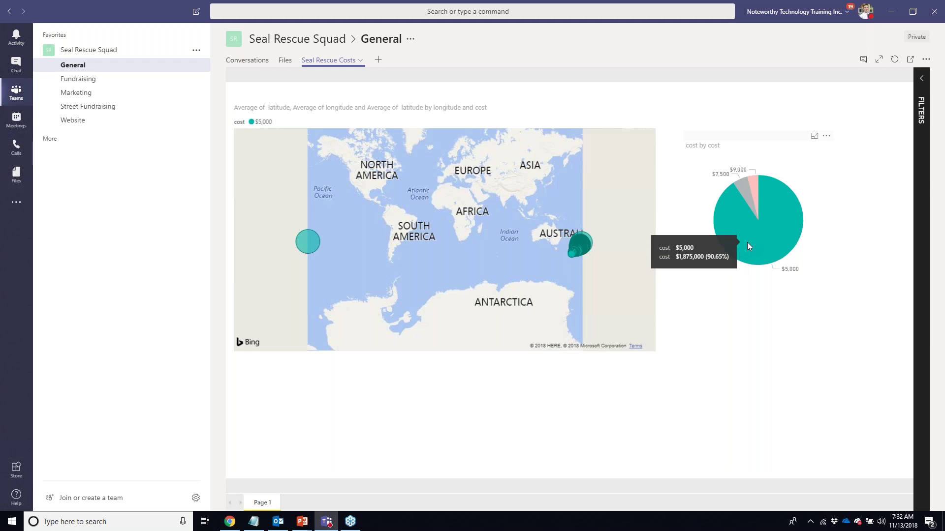
pyautogui.click(741, 193)
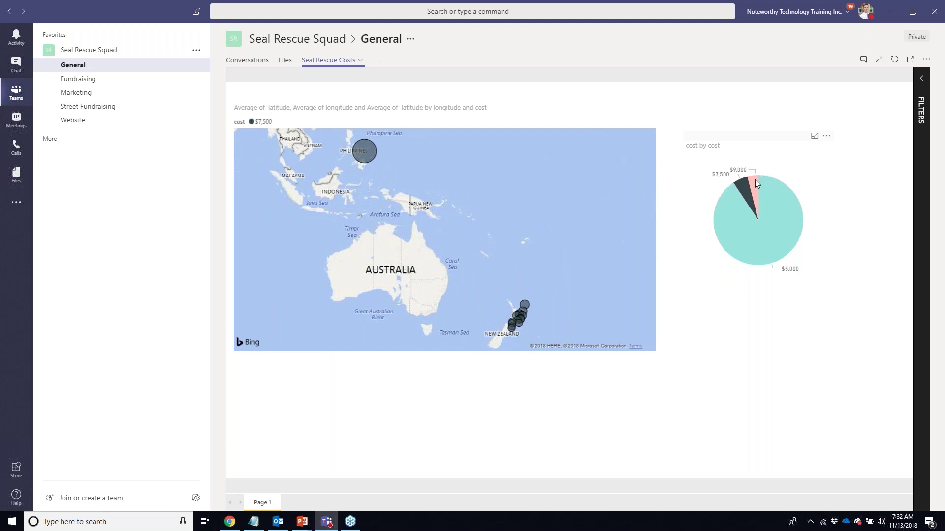
pyautogui.click(755, 180)
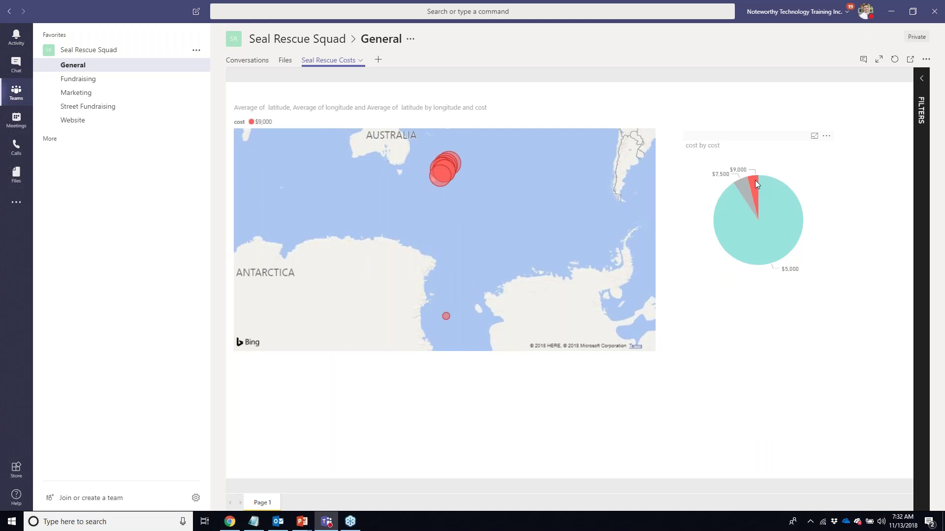
pyautogui.moveTo(755, 181)
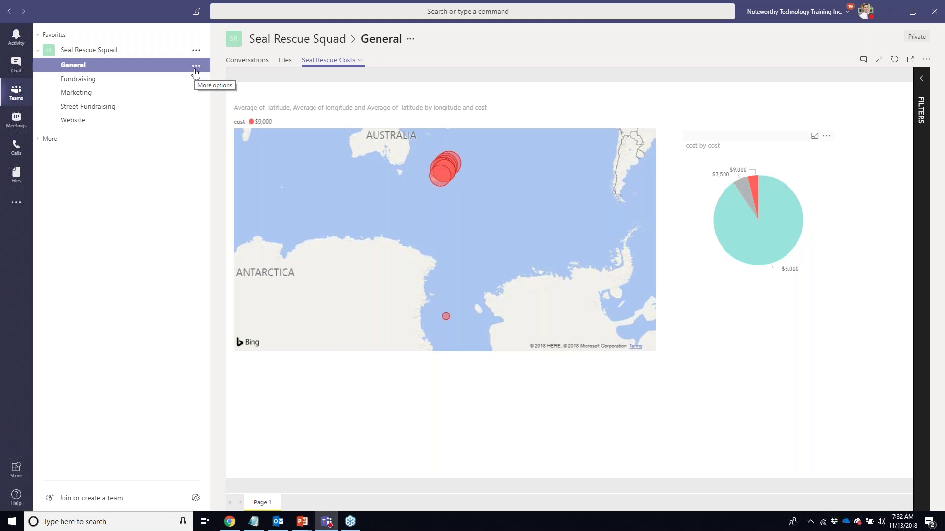
# - Copy the General channel's link, then show the Saved messages list from the profile menu
pyautogui.click(196, 68)
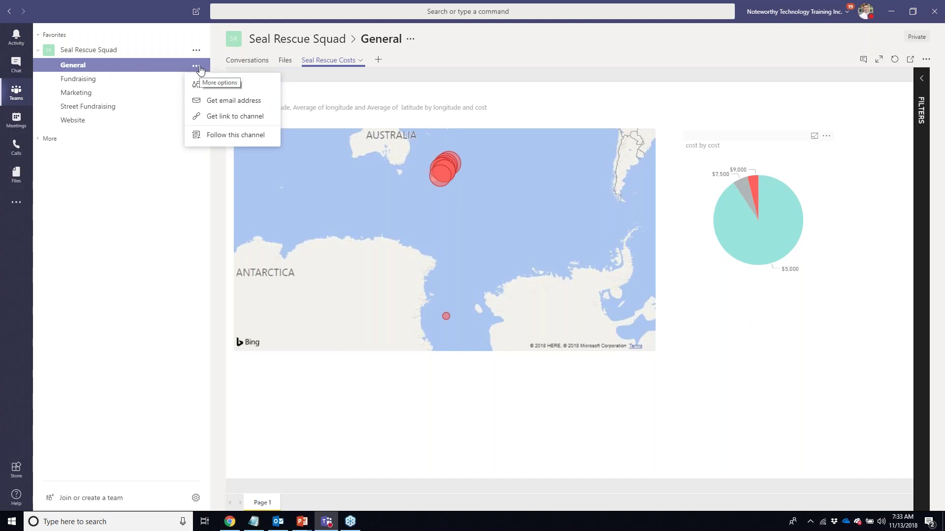
pyautogui.click(231, 117)
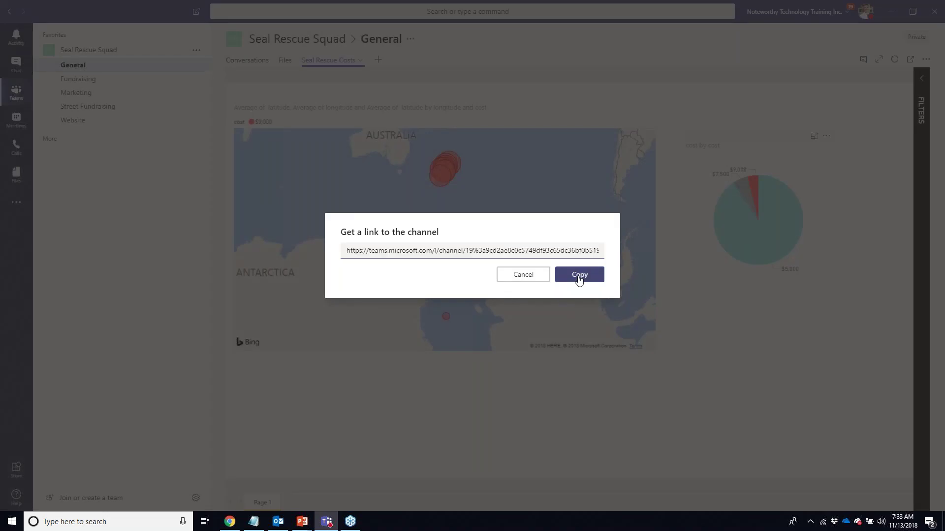
pyautogui.click(578, 276)
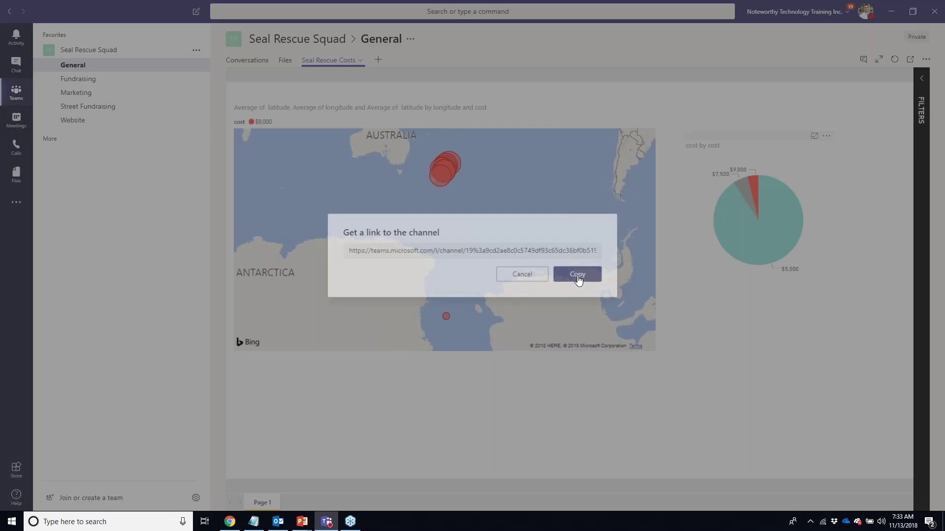
pyautogui.click(867, 16)
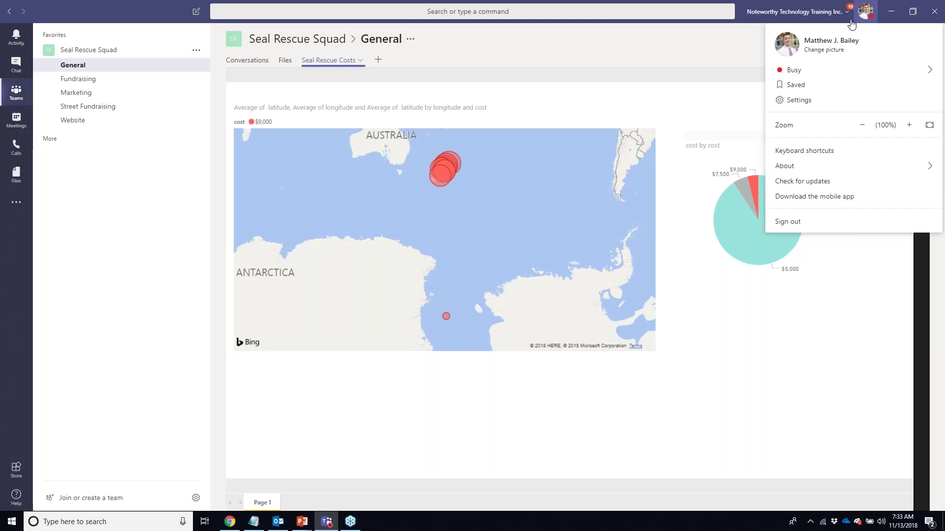
pyautogui.click(803, 87)
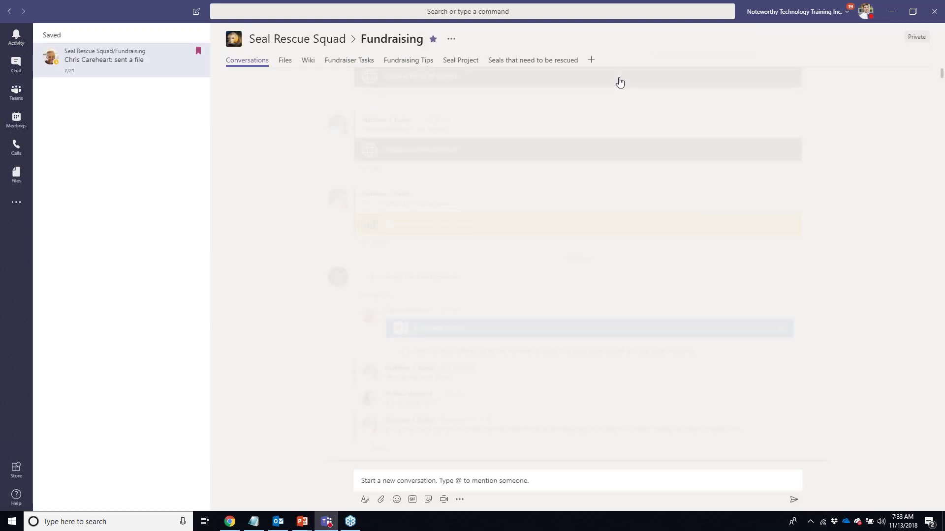